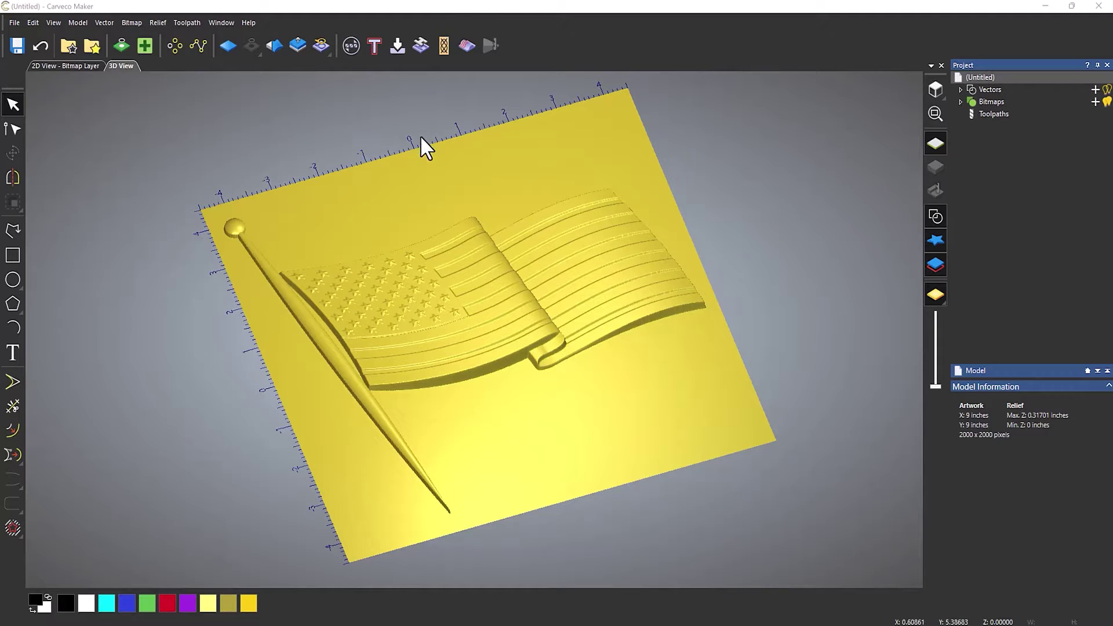
- Switch the flag relief to a flat, top-down plan view
click(935, 86)
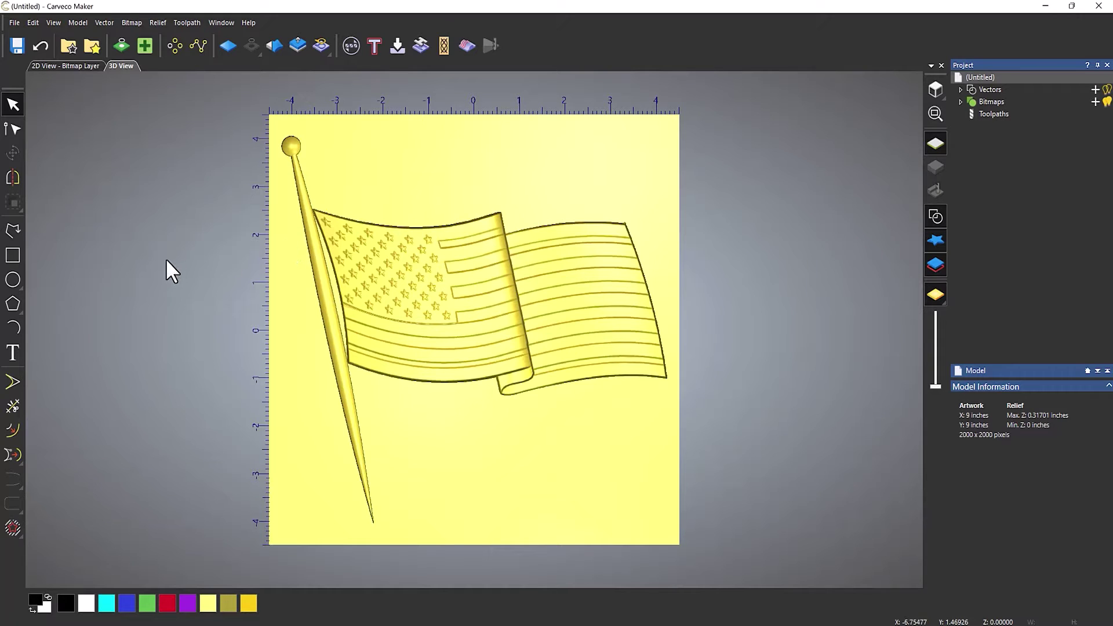
click(12, 231)
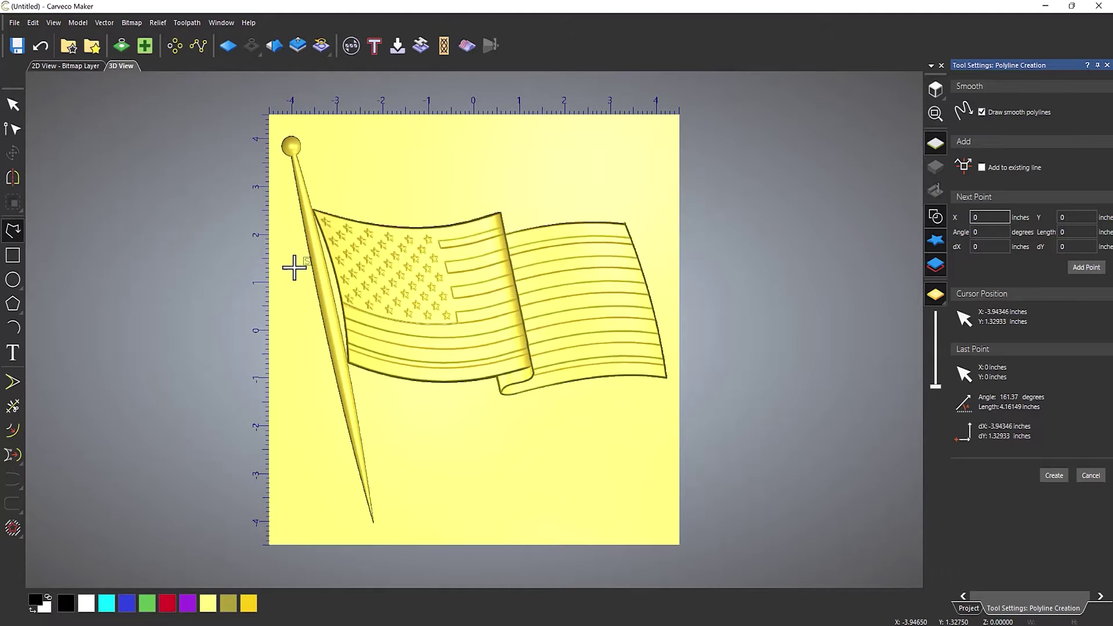
- Trace a polyline up the flagpole's left side, around its top ball, and down to the flag
click(294, 266)
click(277, 167)
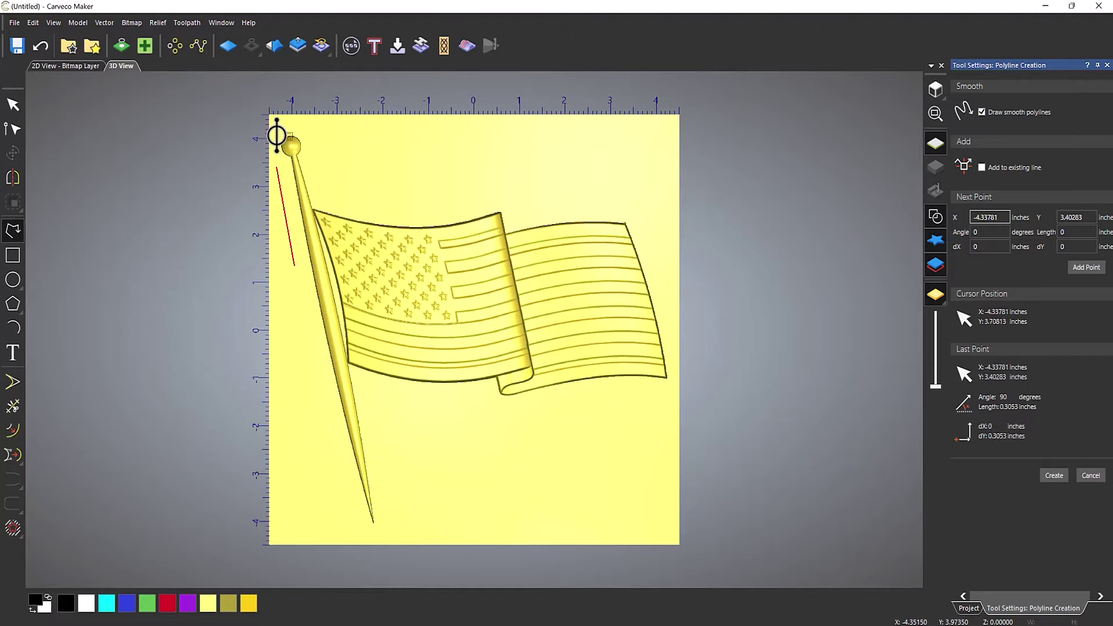
click(276, 136)
click(295, 126)
click(316, 141)
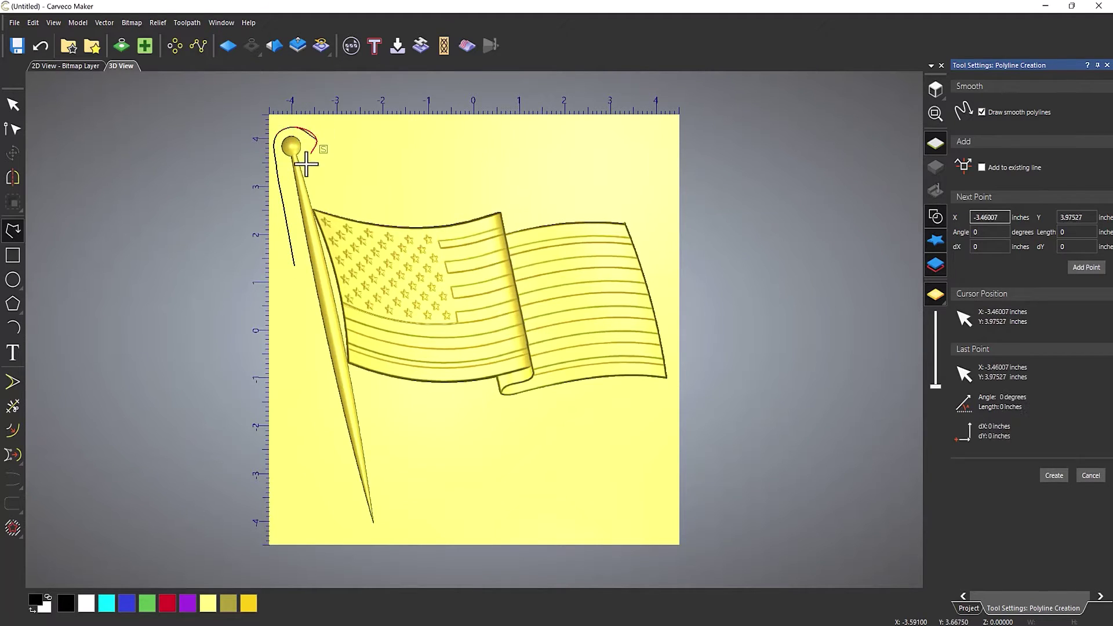
click(307, 162)
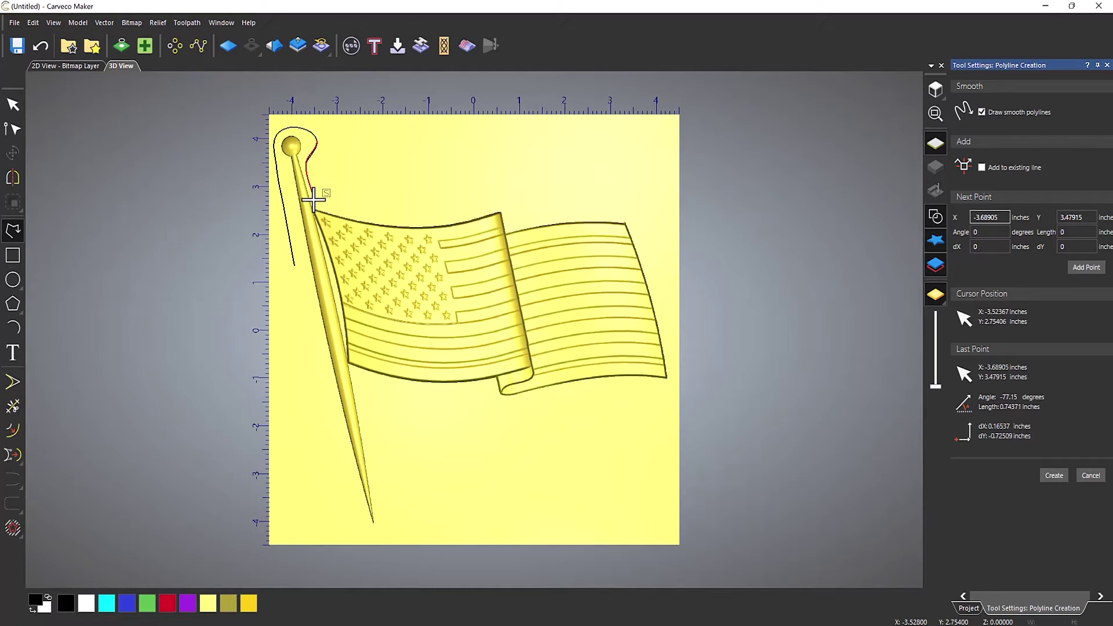
click(311, 200)
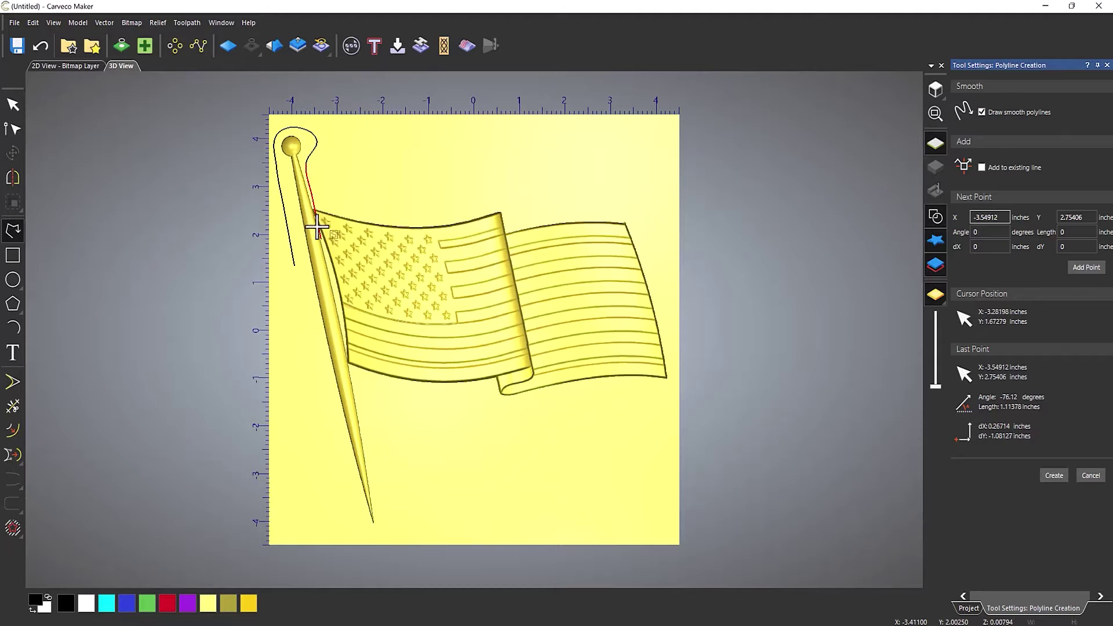
scroll(317, 207, up, 4)
click(312, 207)
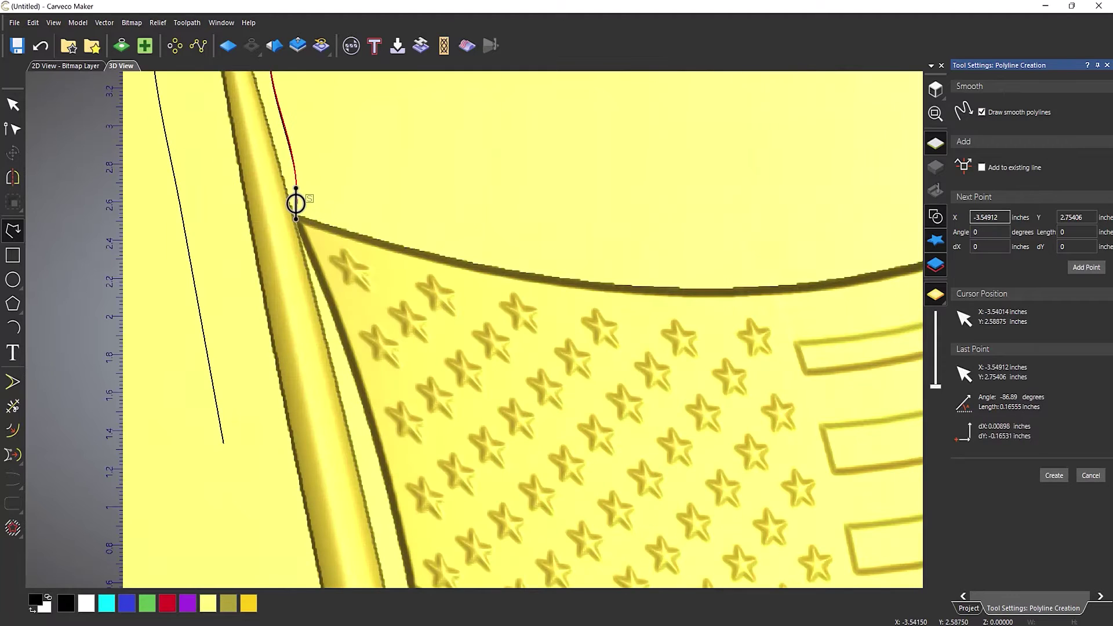
click(296, 227)
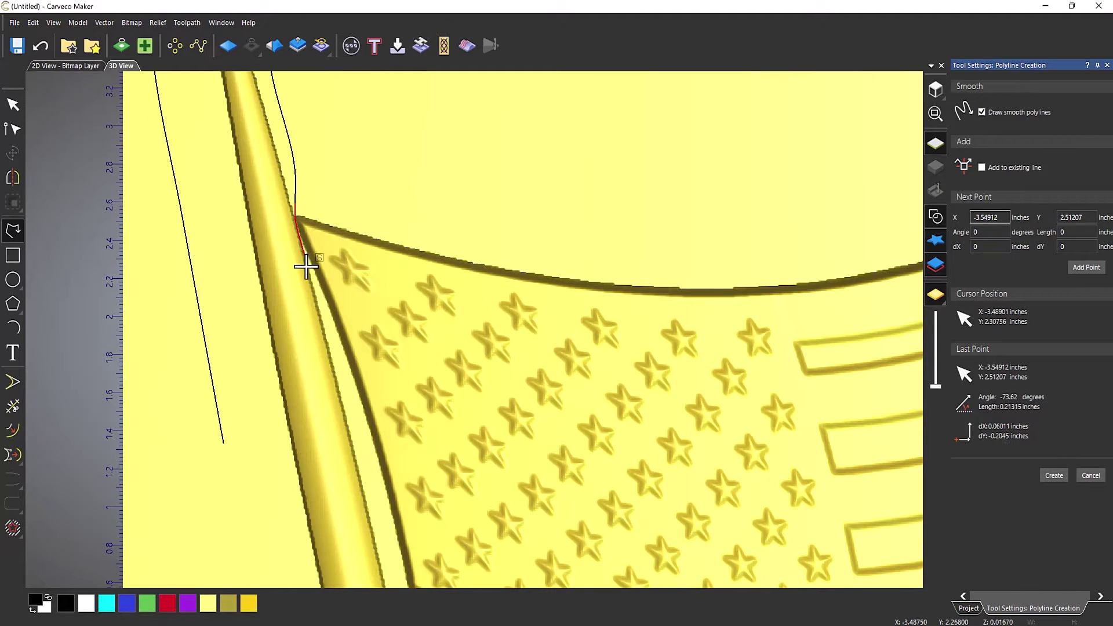
click(311, 270)
- Continue the outline down the pole to its bottom tip, then close it and finish drawing
scroll(313, 281, down, 5)
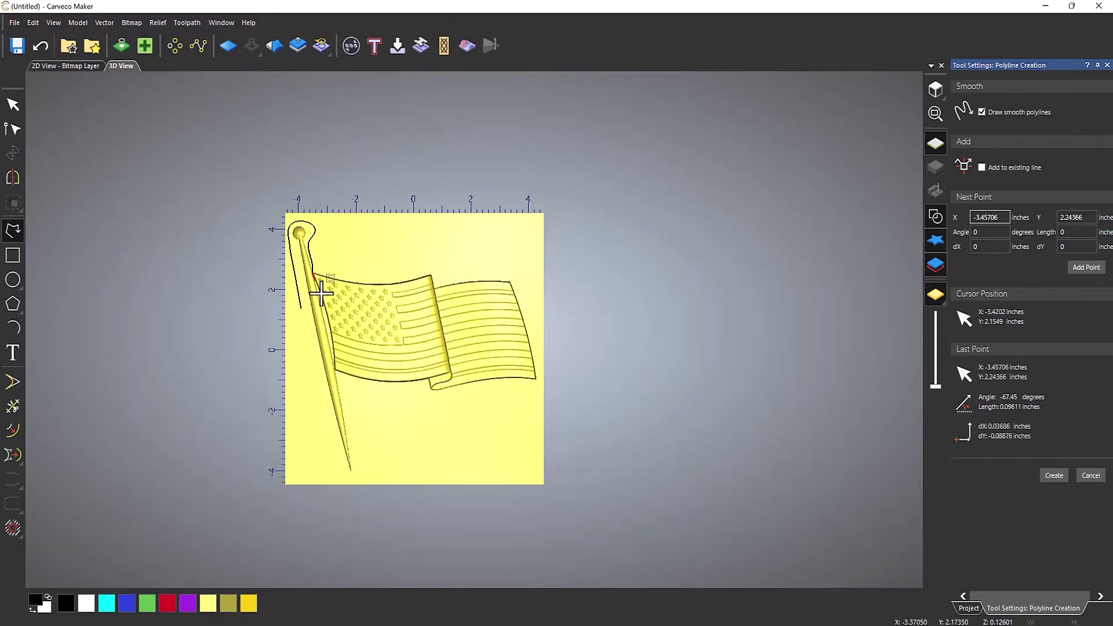
scroll(319, 285, up, 1)
scroll(336, 358, up, 5)
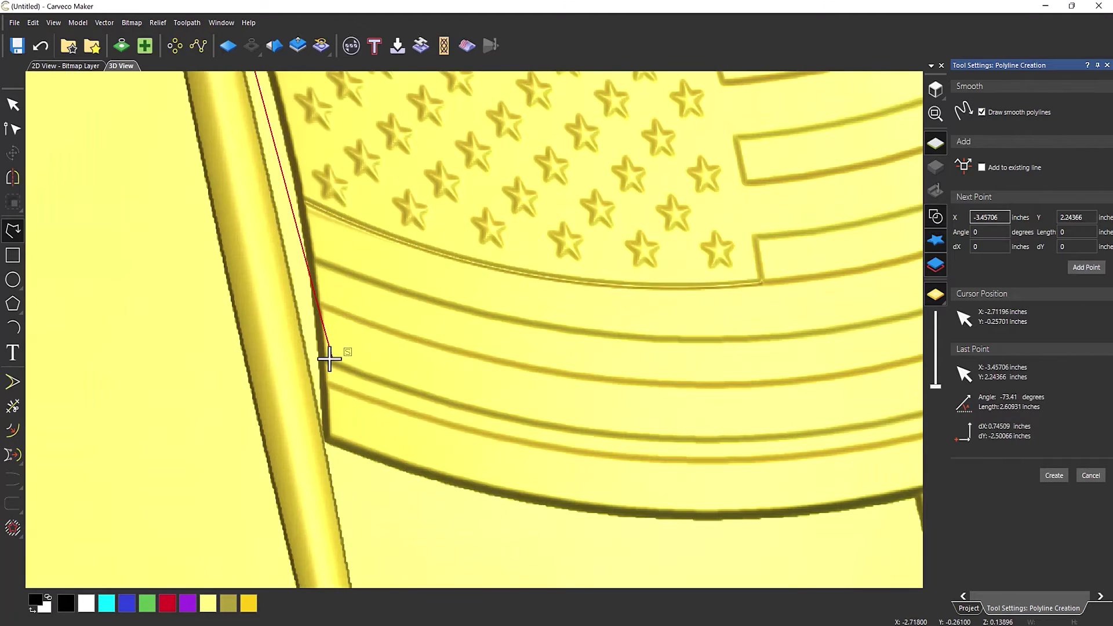
click(307, 322)
click(323, 448)
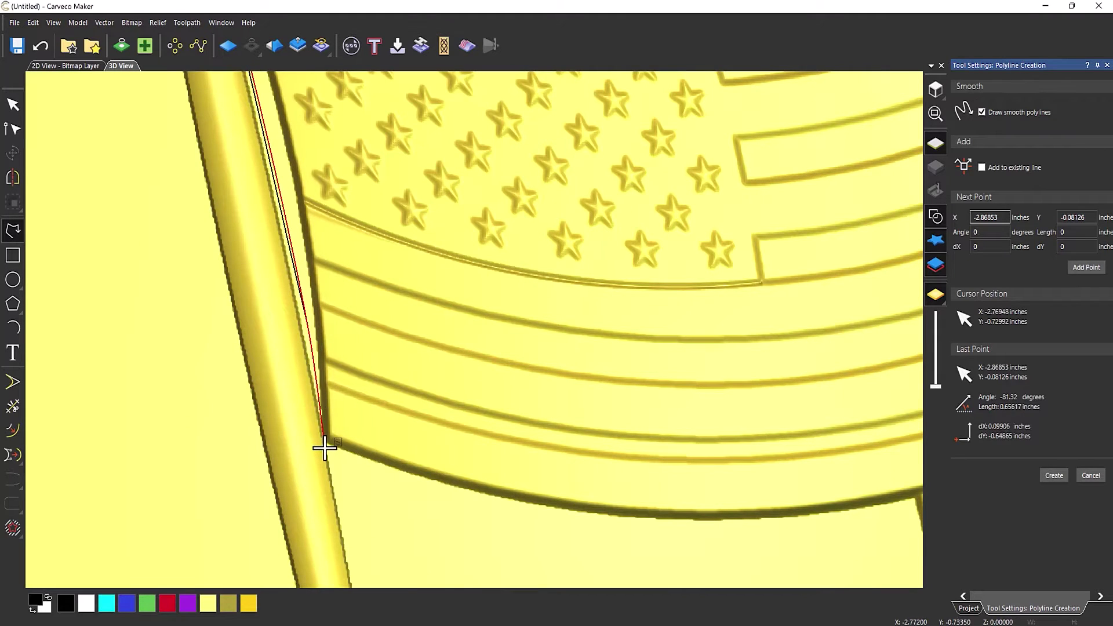
click(335, 469)
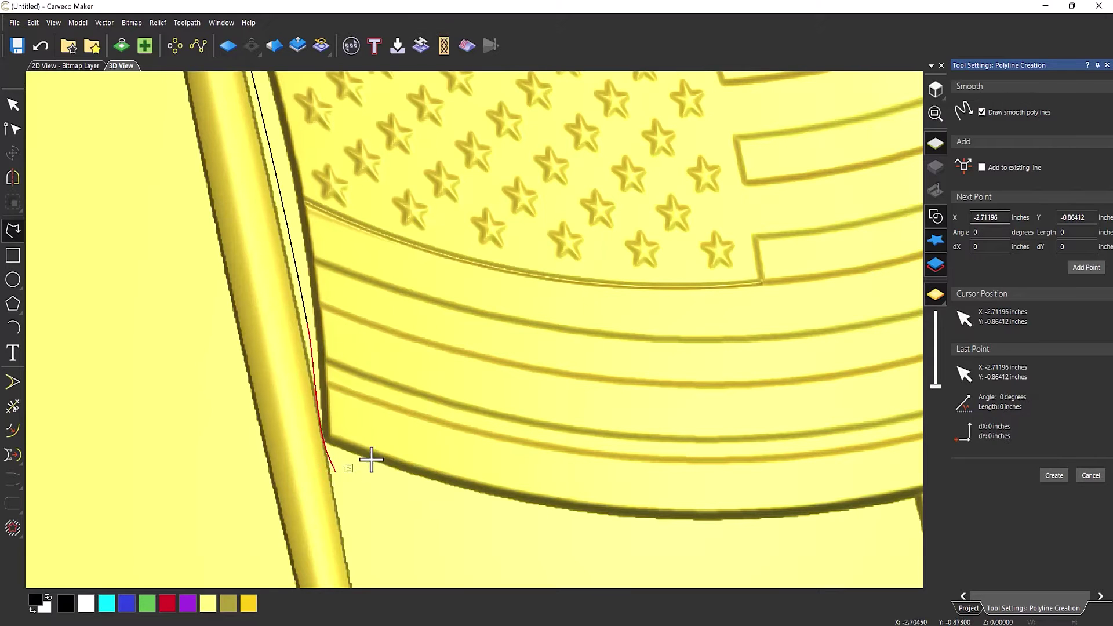
scroll(347, 459, down, 5)
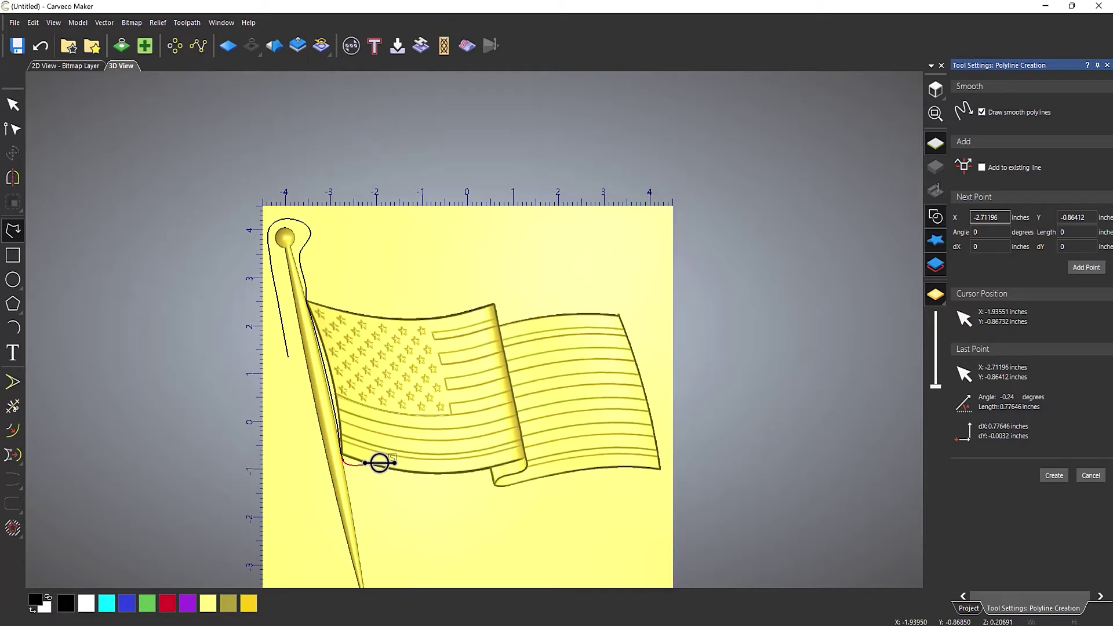
scroll(360, 472, down, 3)
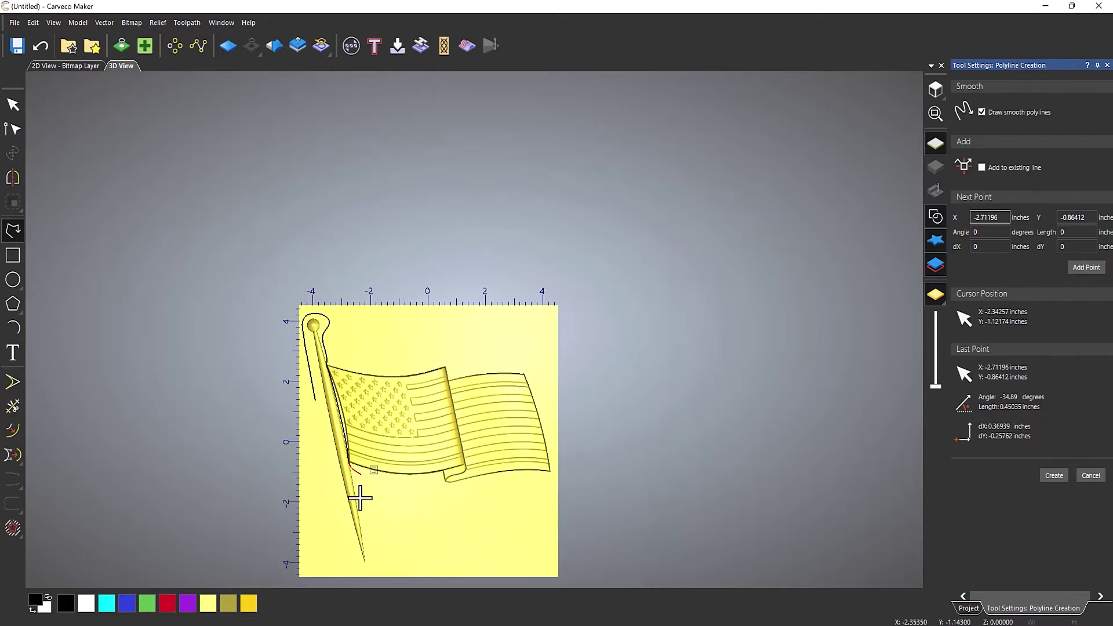
click(374, 565)
click(339, 556)
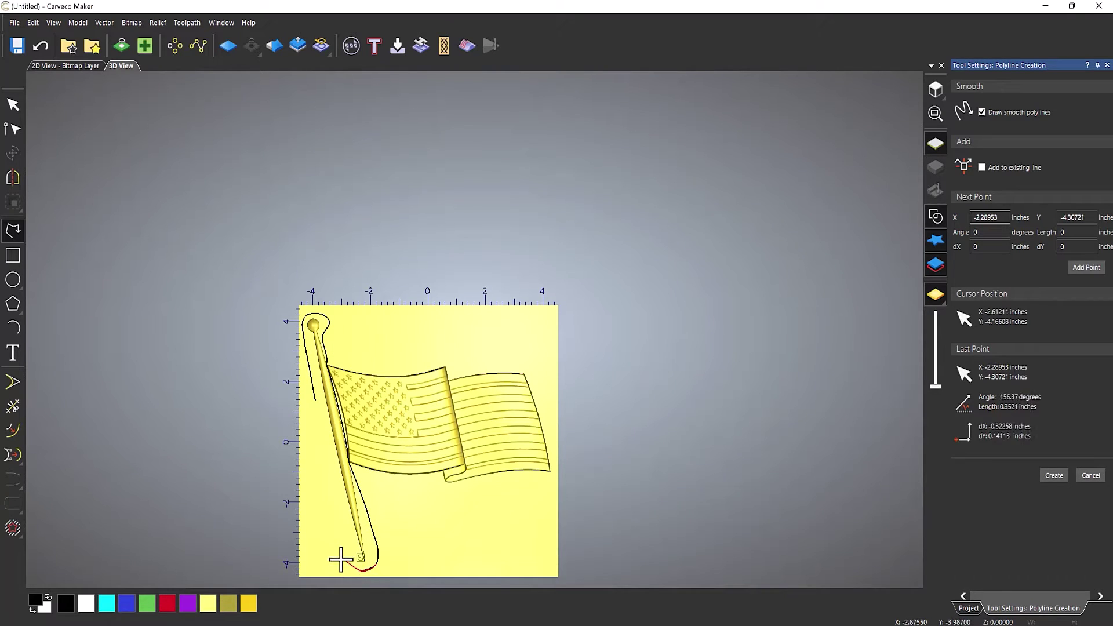
click(328, 488)
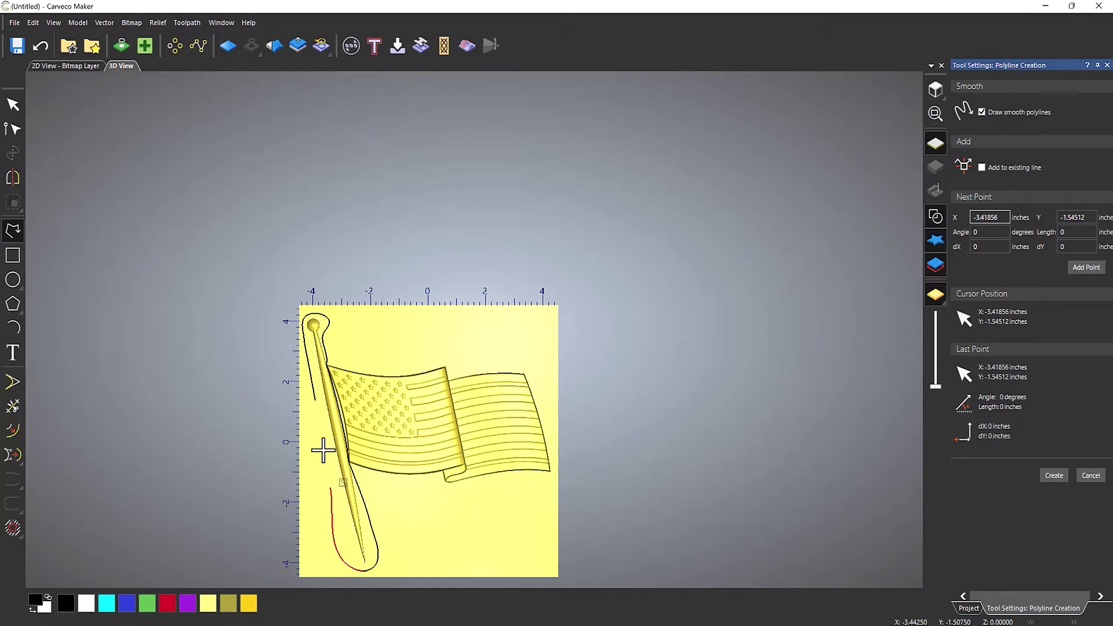
right_click(316, 399)
scroll(318, 464, up, 4)
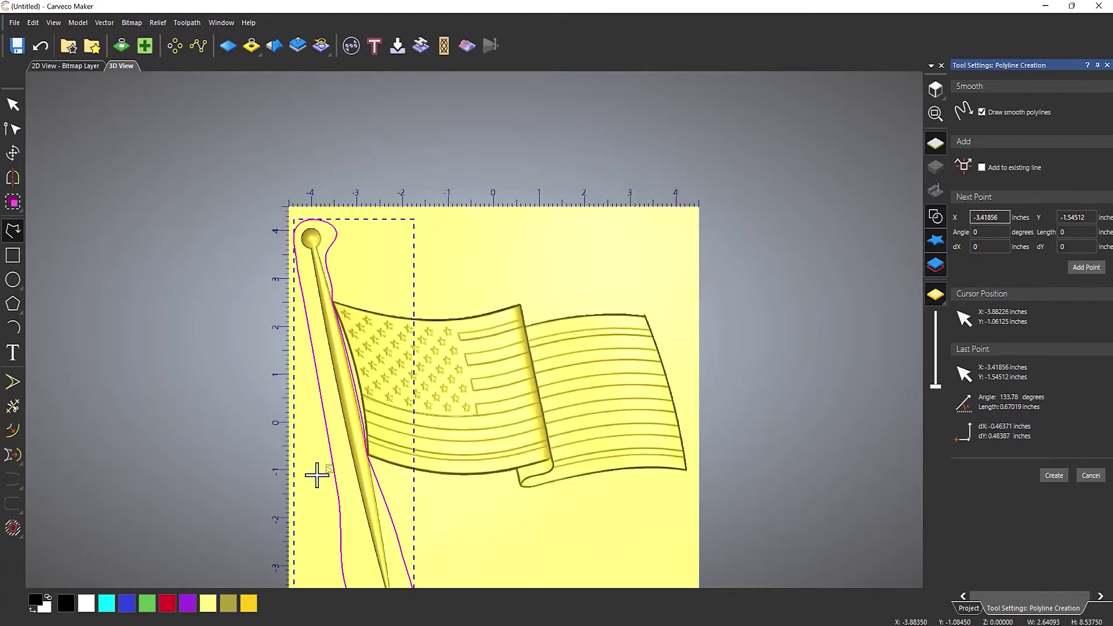
scroll(336, 467, down, 2)
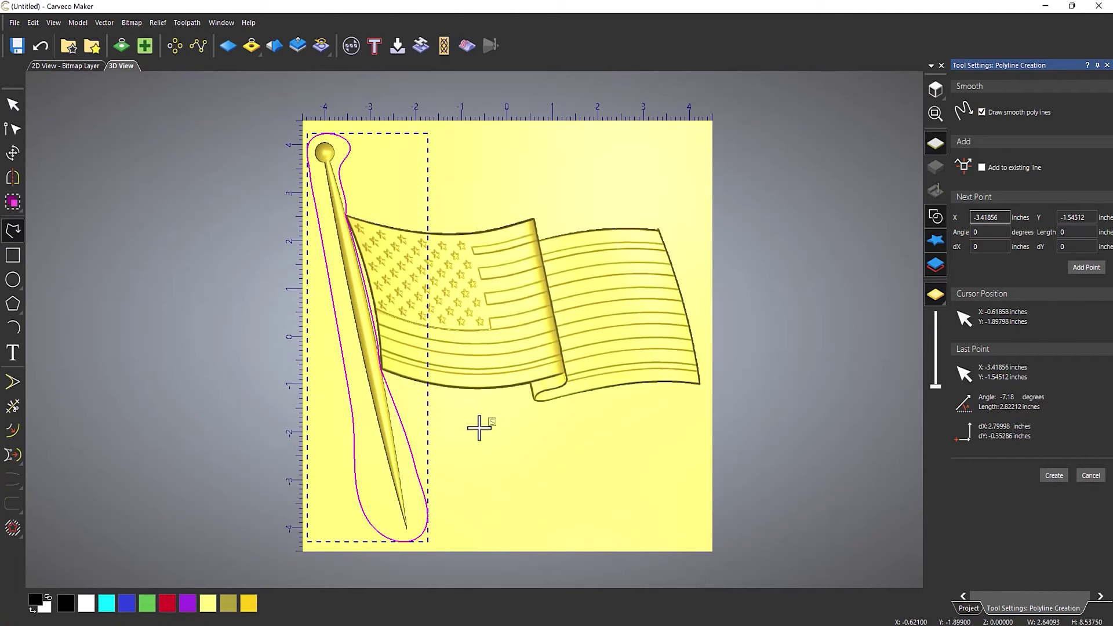
key(Escape)
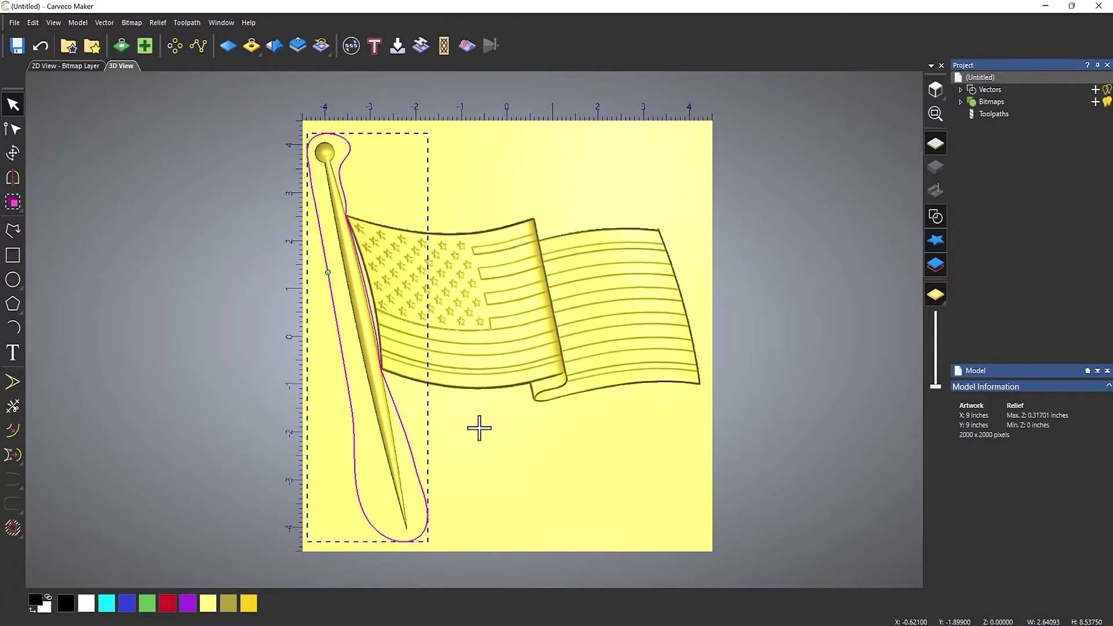
- Flatten the relief inside the pole outline to zero and delete the outline
click(249, 51)
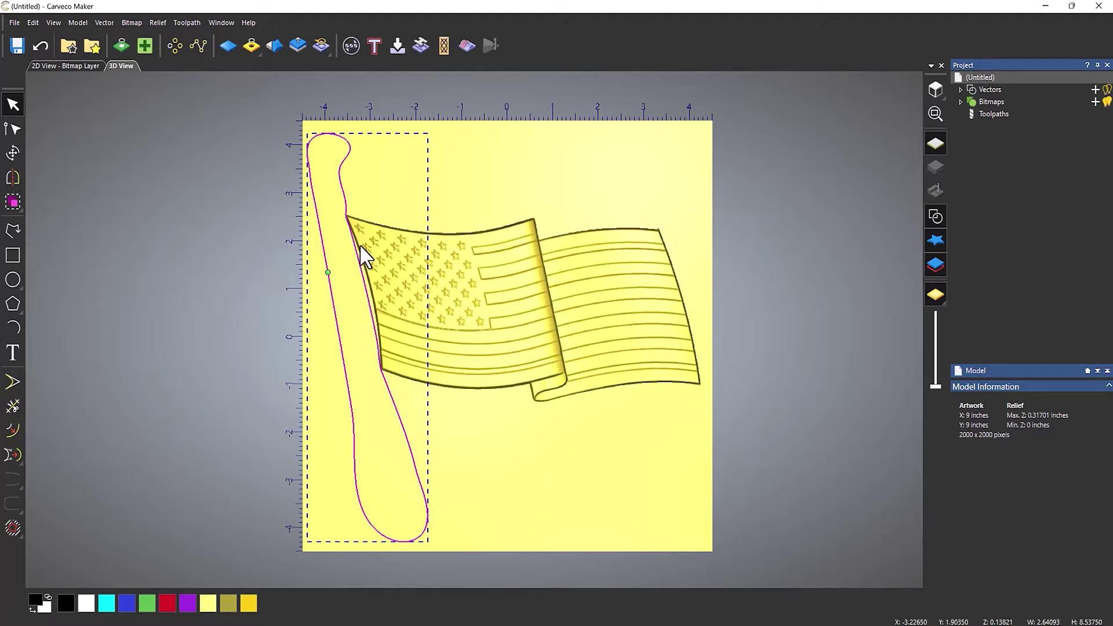
key(Delete)
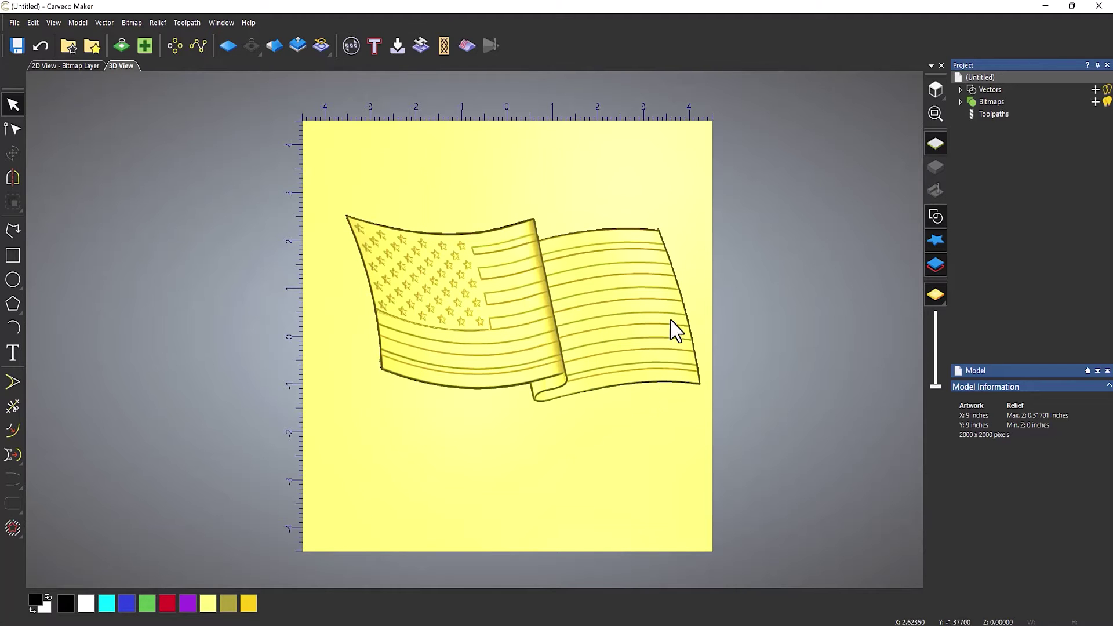
drag(671, 329, 626, 378)
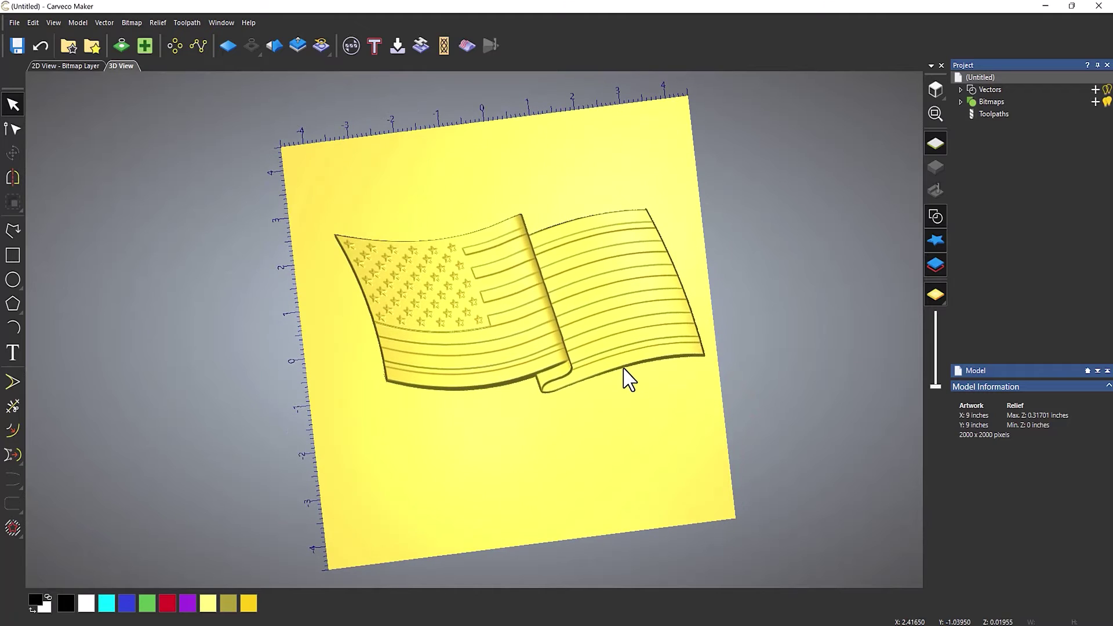
click(351, 47)
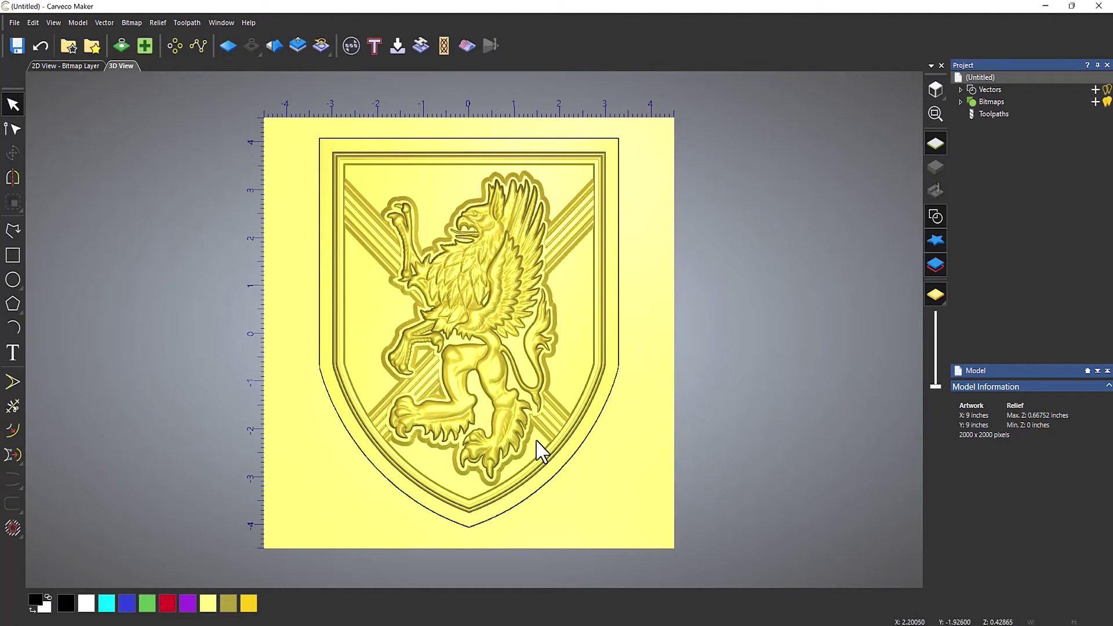
- Orbit and zoom in to inspect the griffin shield relief in perspective
drag(537, 450, 470, 342)
scroll(463, 346, up, 5)
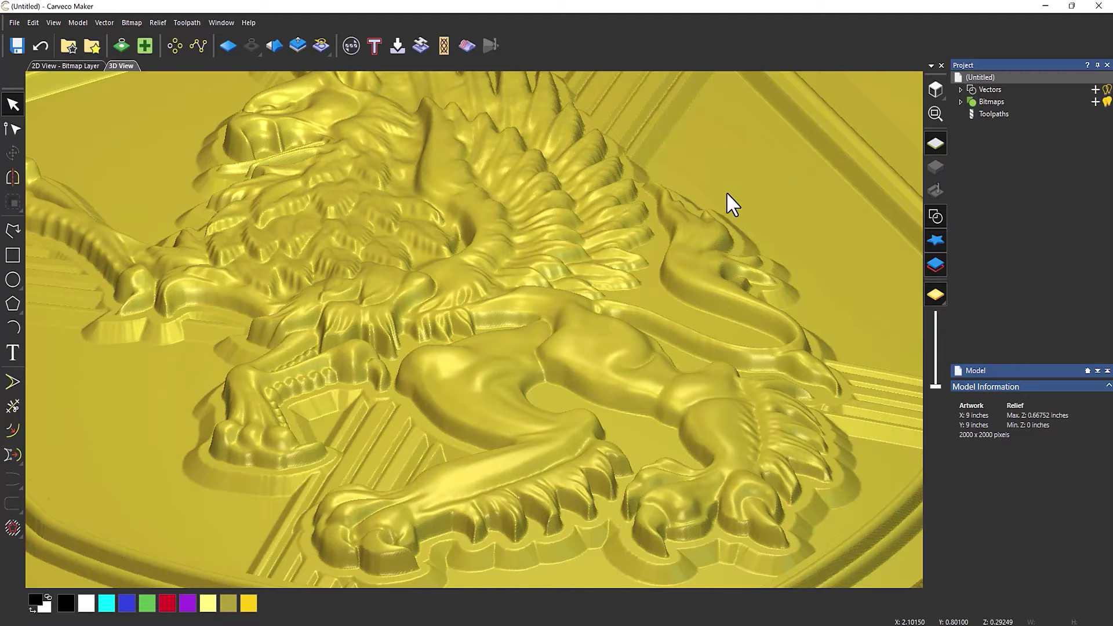
click(927, 108)
scroll(440, 368, up, 3)
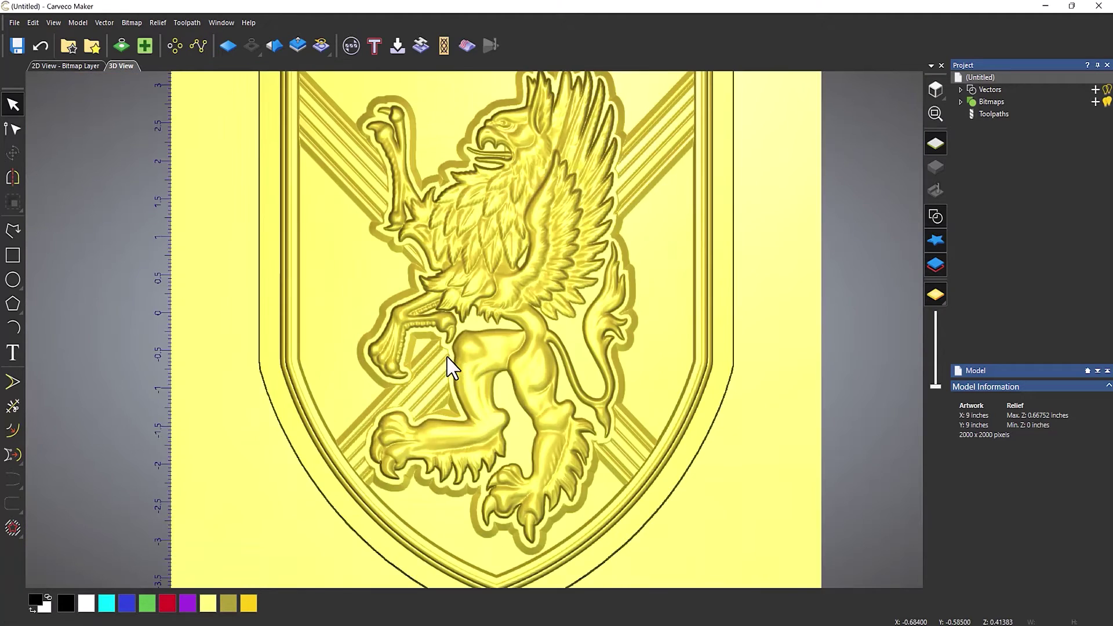
scroll(458, 366, up, 2)
scroll(497, 325, up, 4)
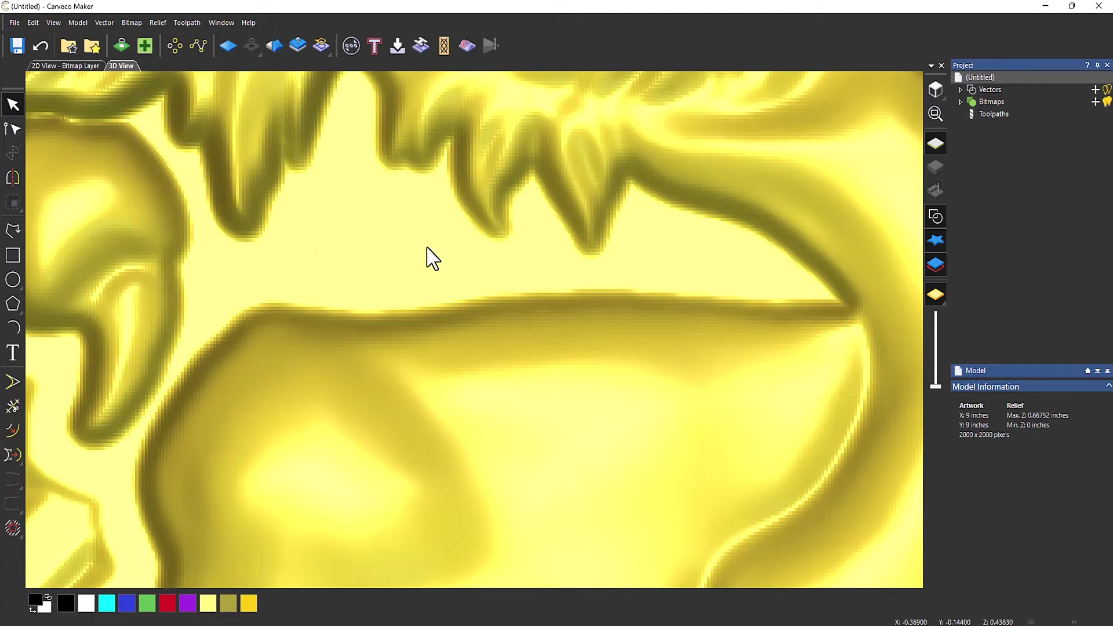
scroll(479, 265, down, 5)
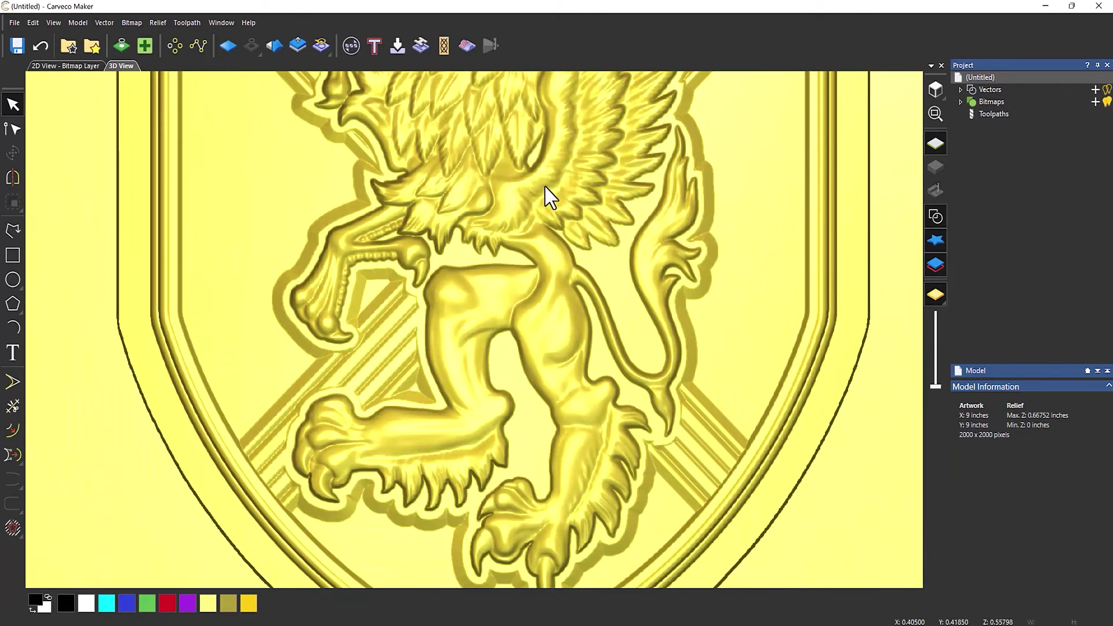
middle_drag(547, 195, 548, 247)
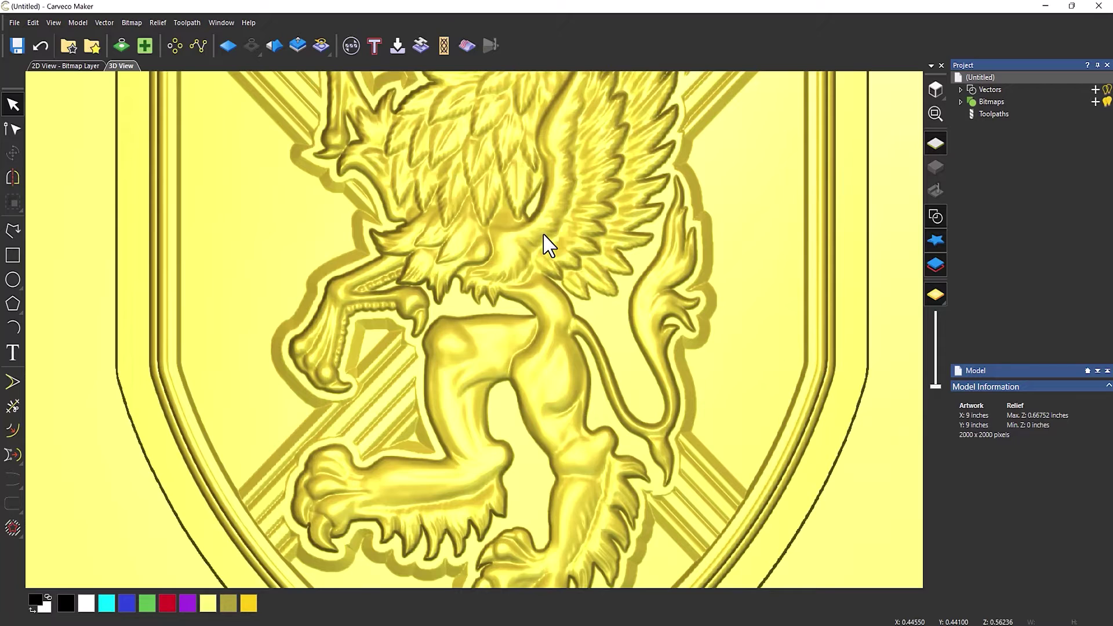
scroll(537, 243, down, 2)
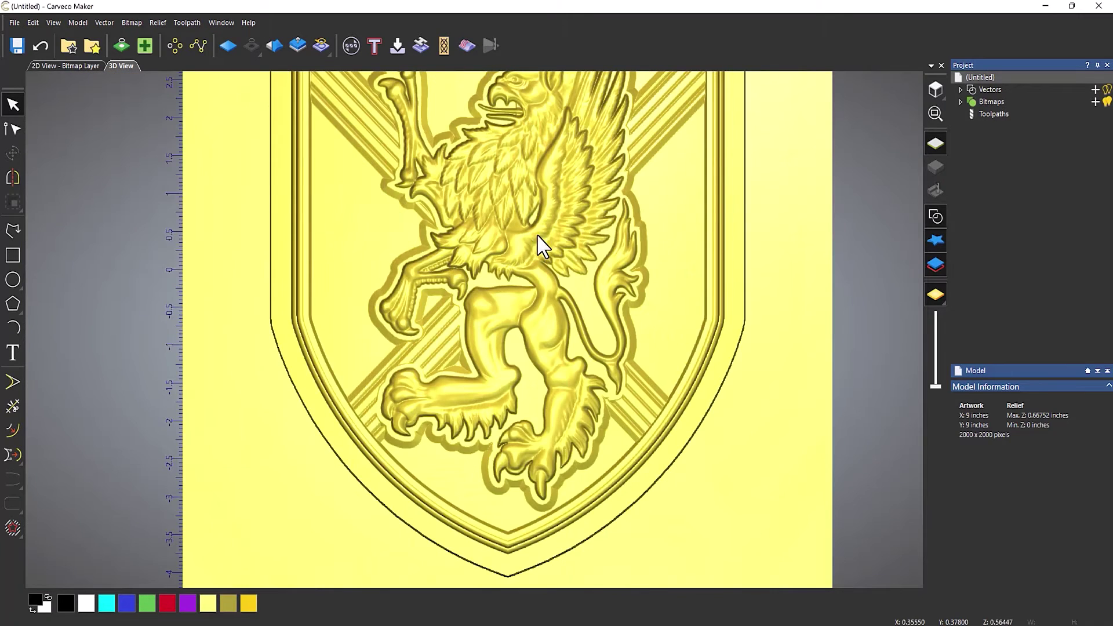
scroll(542, 243, down, 2)
middle_drag(562, 232, 552, 249)
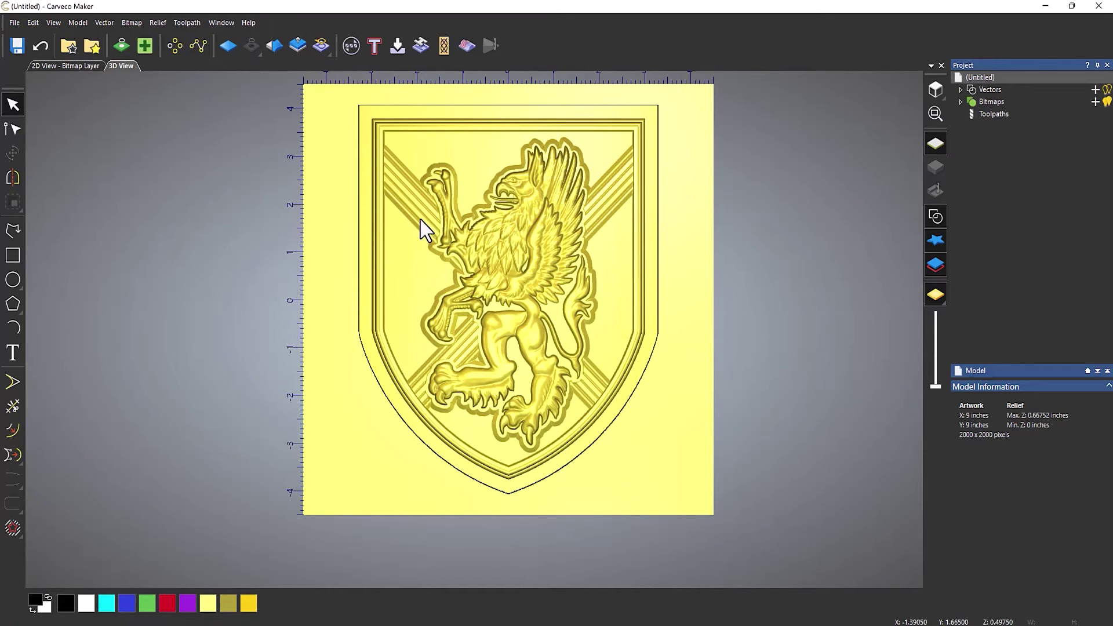
click(294, 51)
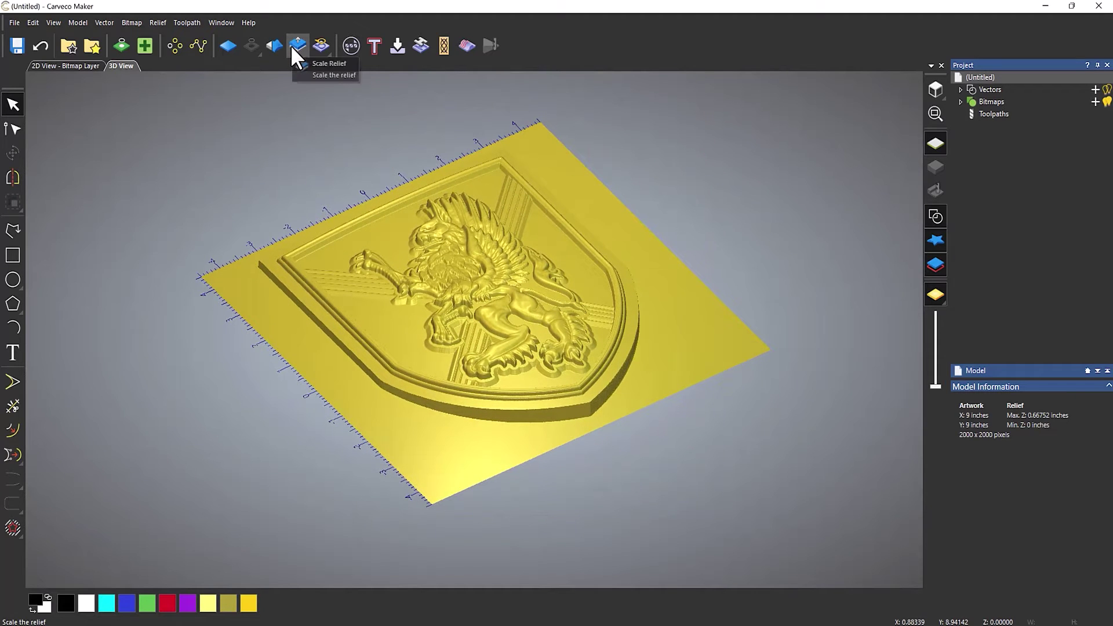
- Scale the relief up by a factor of about 20.1, to a 13.4151-inch maximum height
click(297, 45)
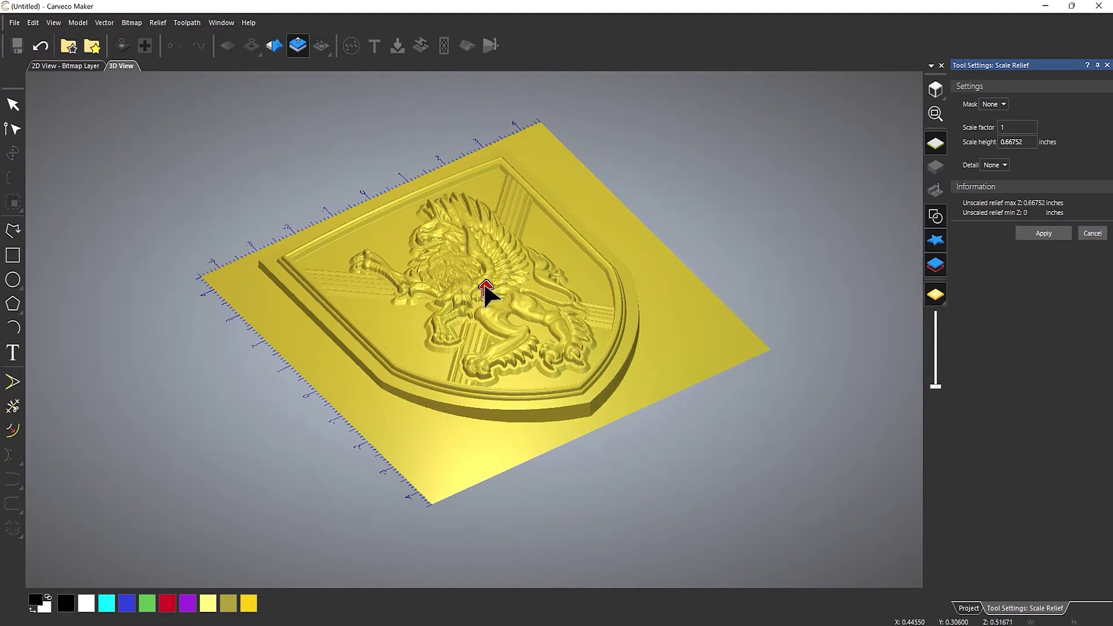
drag(486, 286, 474, 74)
scroll(464, 238, down, 3)
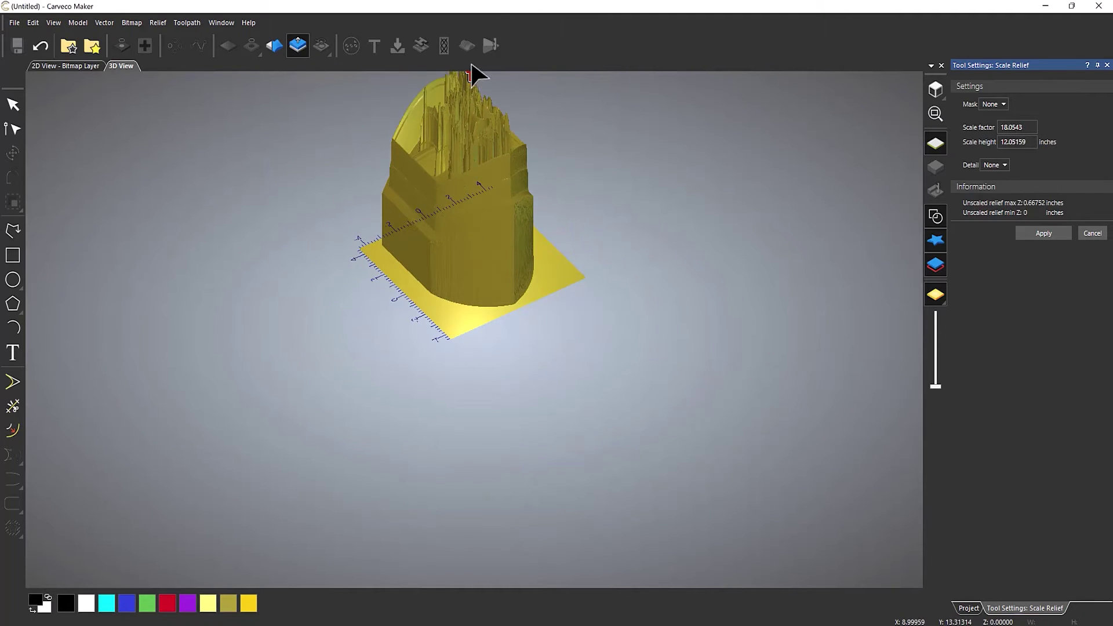
scroll(501, 260, down, 3)
scroll(476, 169, up, 5)
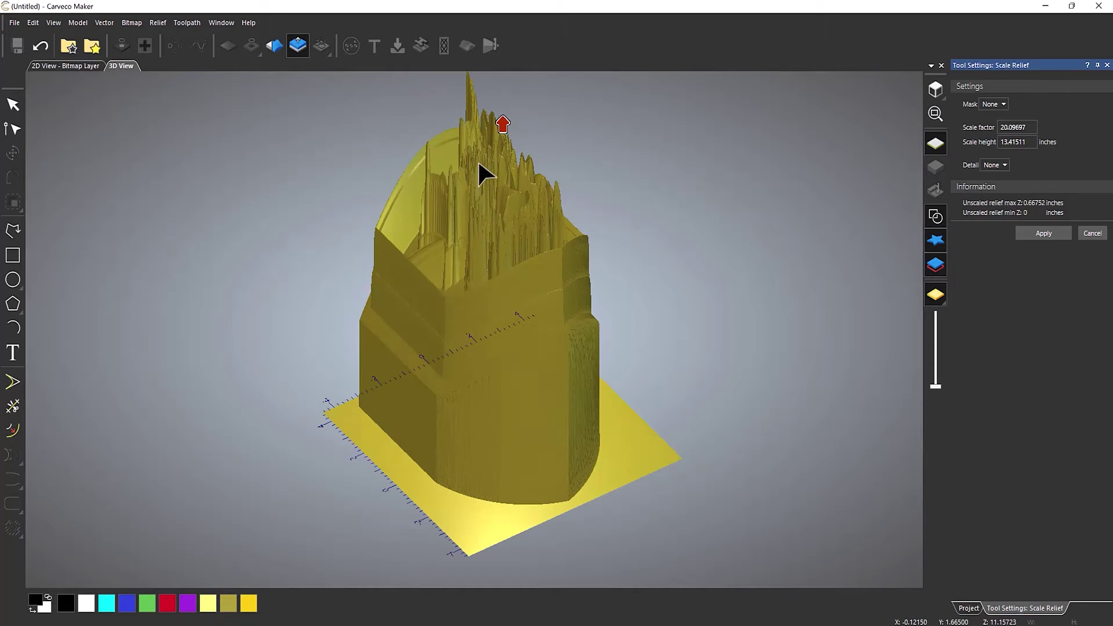
click(1051, 236)
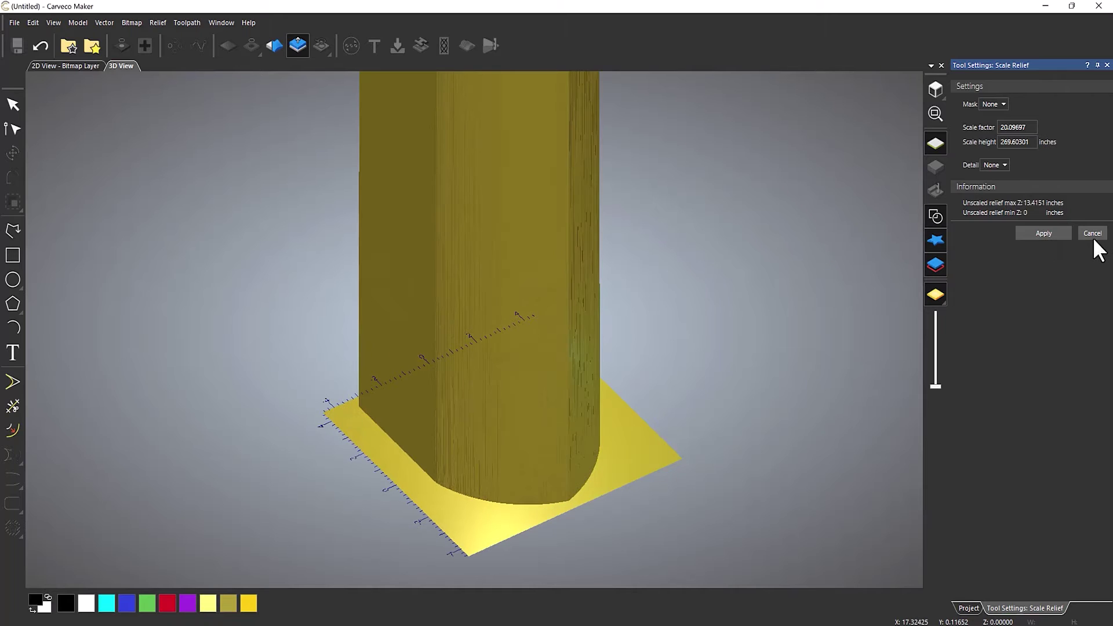
click(1094, 234)
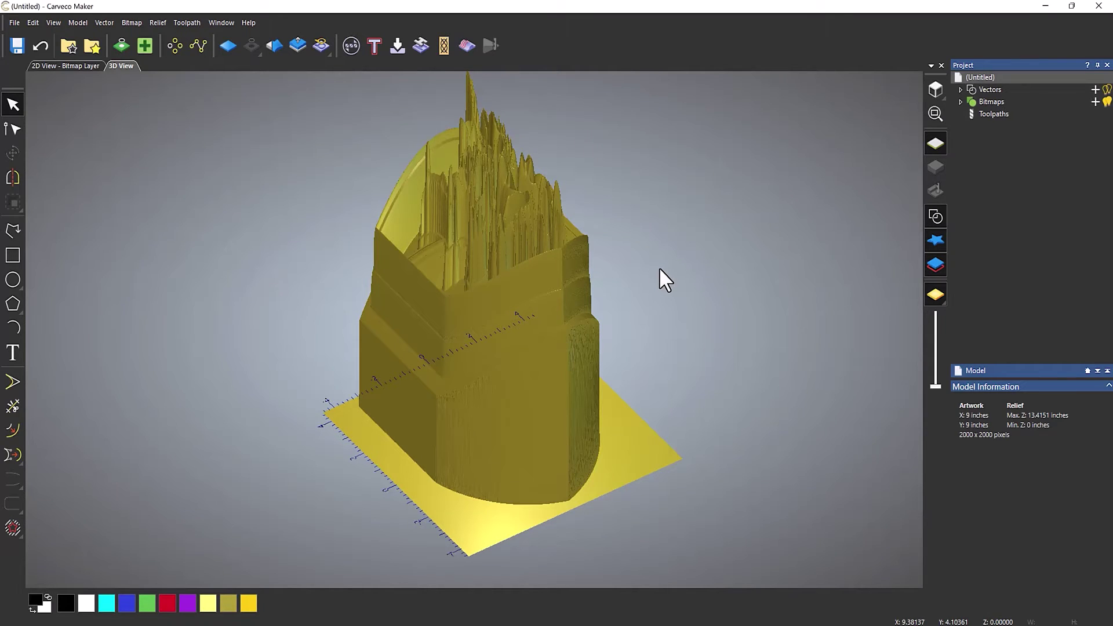
click(927, 96)
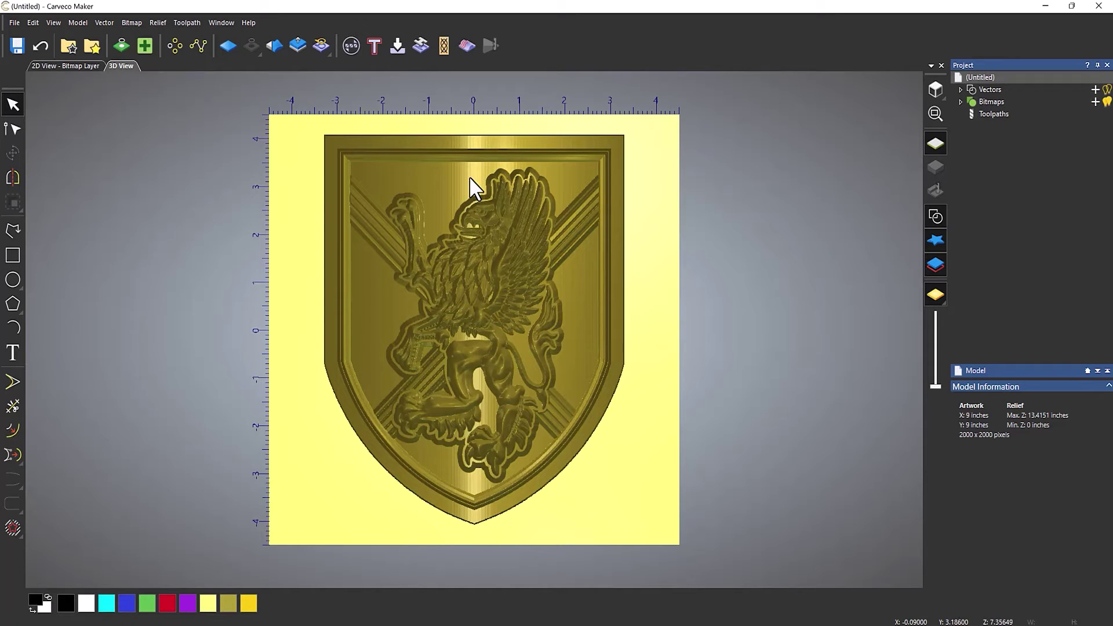
drag(588, 241, 607, 373)
drag(541, 455, 520, 471)
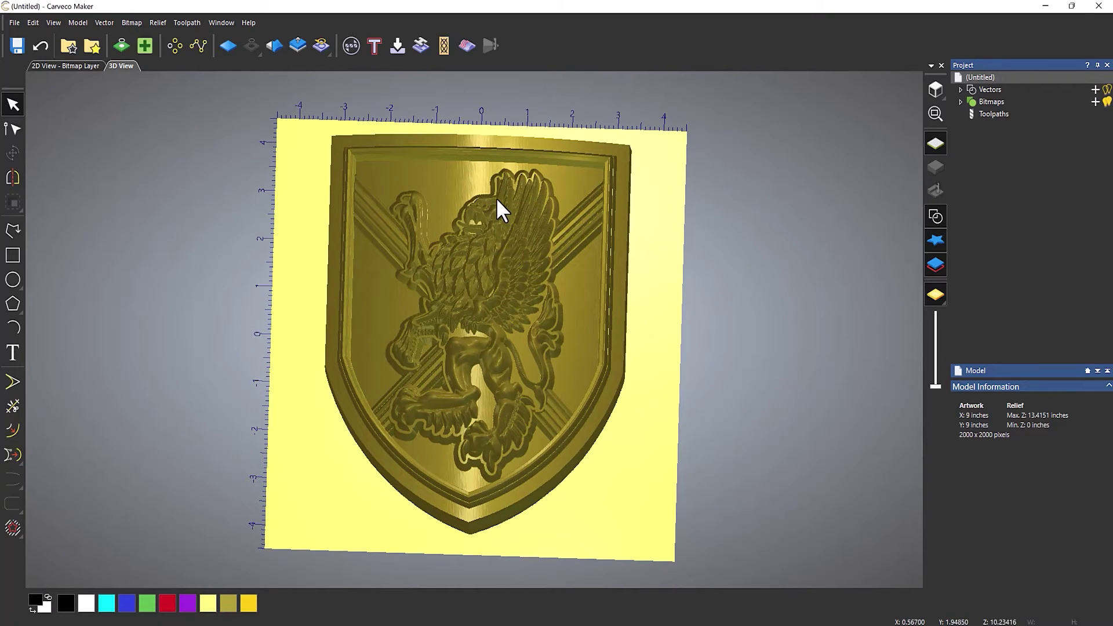
click(934, 92)
scroll(481, 215, up, 5)
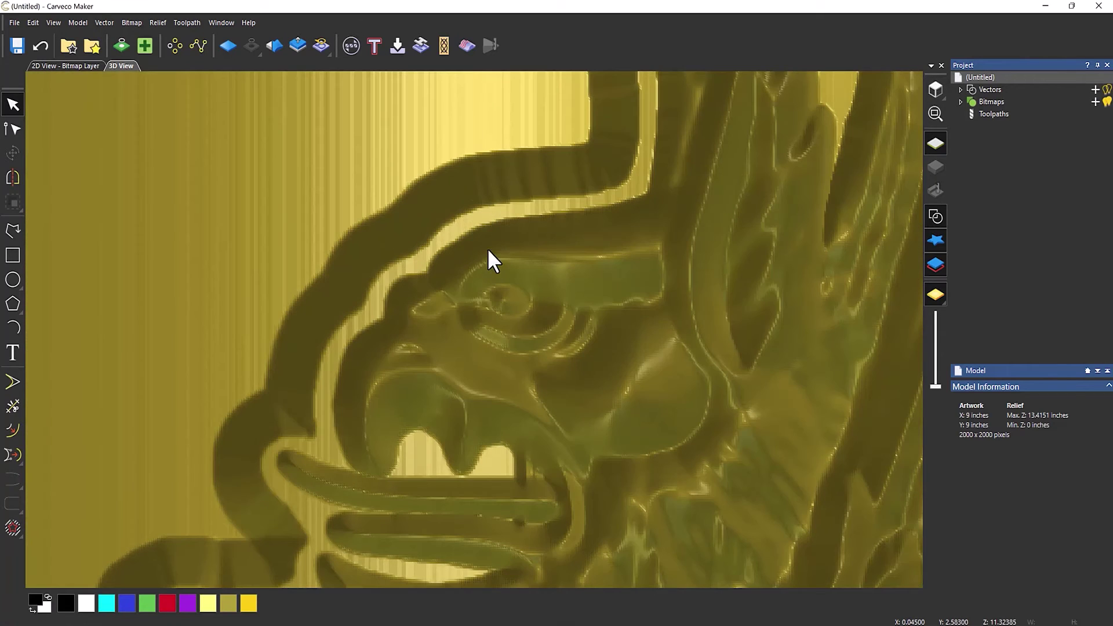
scroll(490, 238, up, 2)
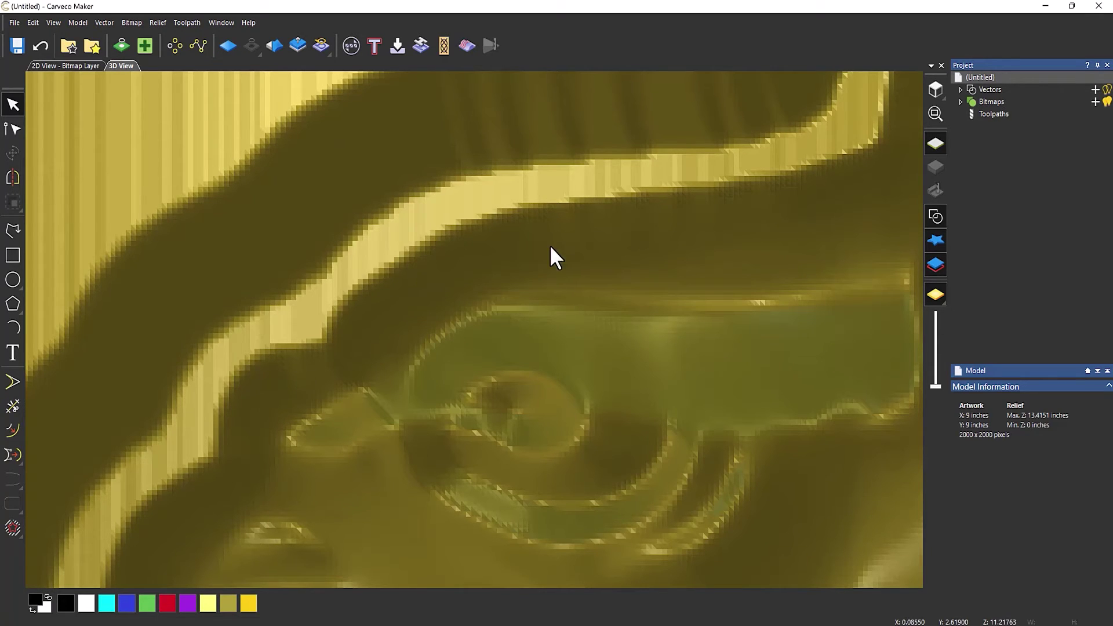
scroll(551, 247, down, 5)
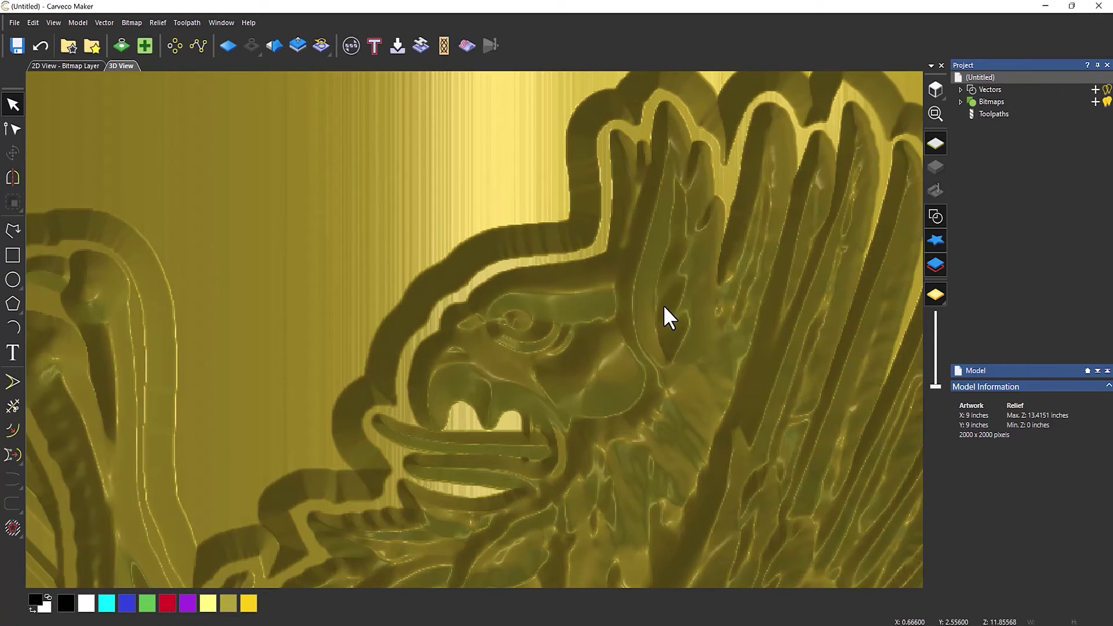
scroll(664, 313, down, 5)
middle_drag(664, 276, 618, 249)
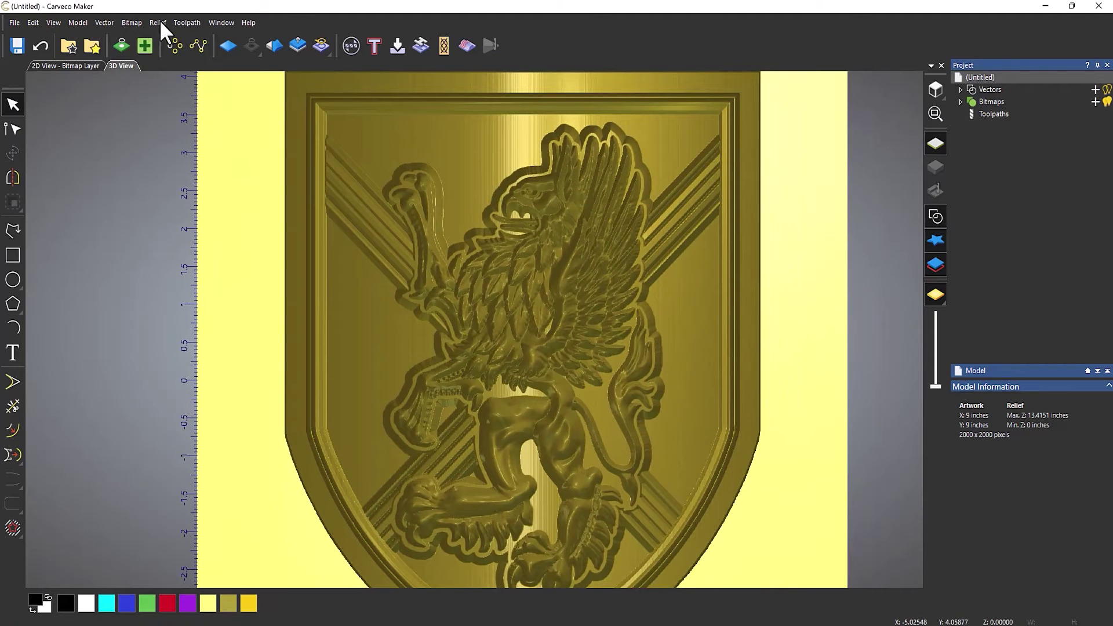
click(103, 17)
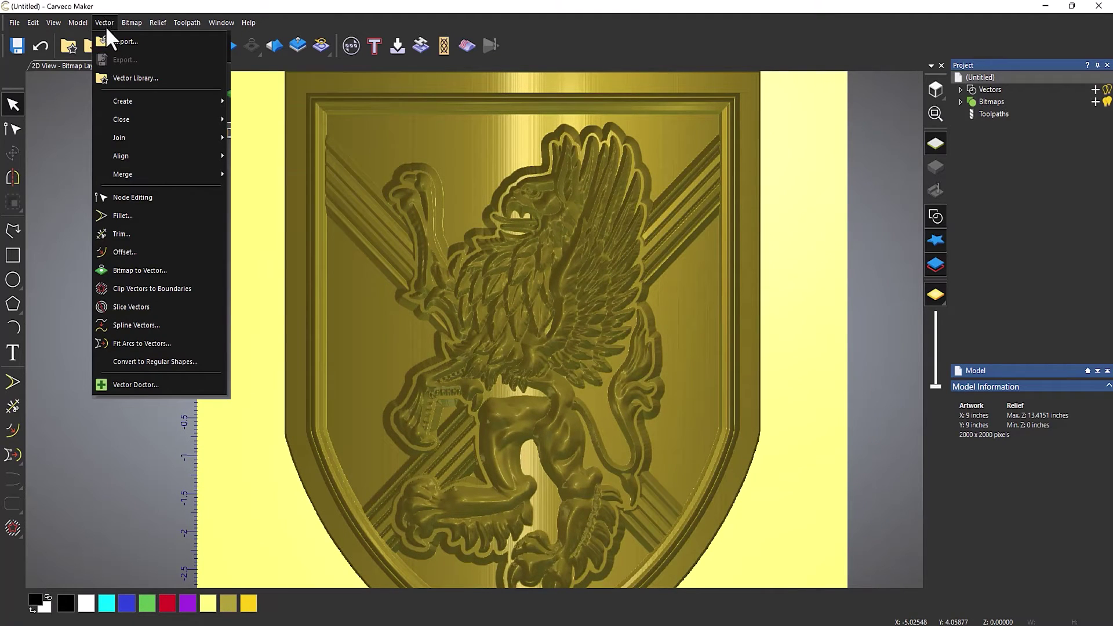
- Set up a relief boundary with a height range and a minimum height of 8.855 inches
mouse_move(143, 99)
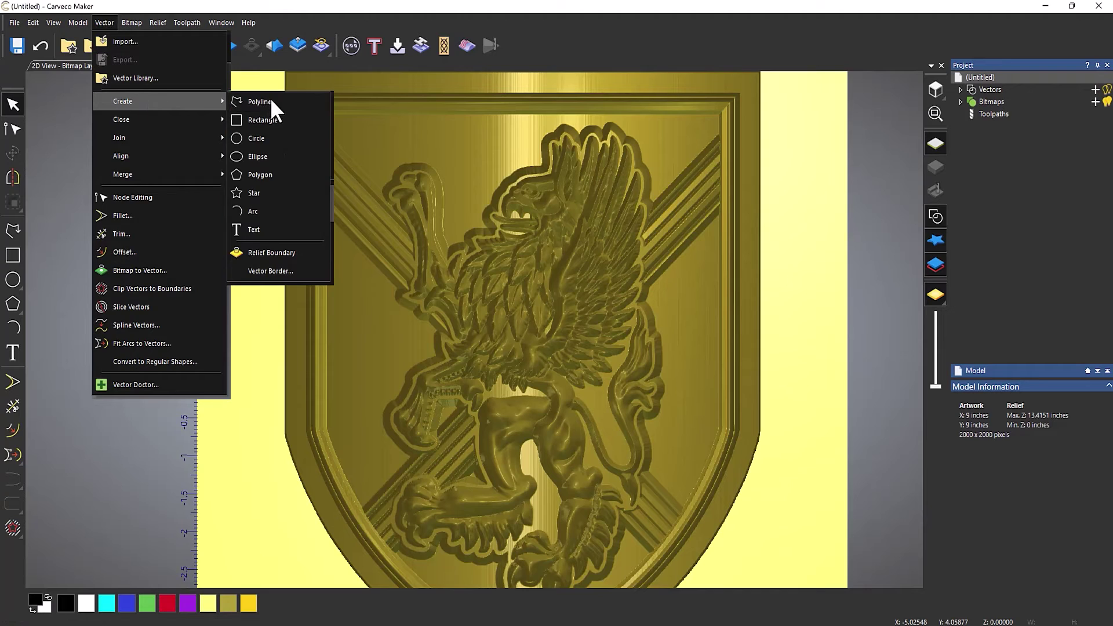
click(293, 255)
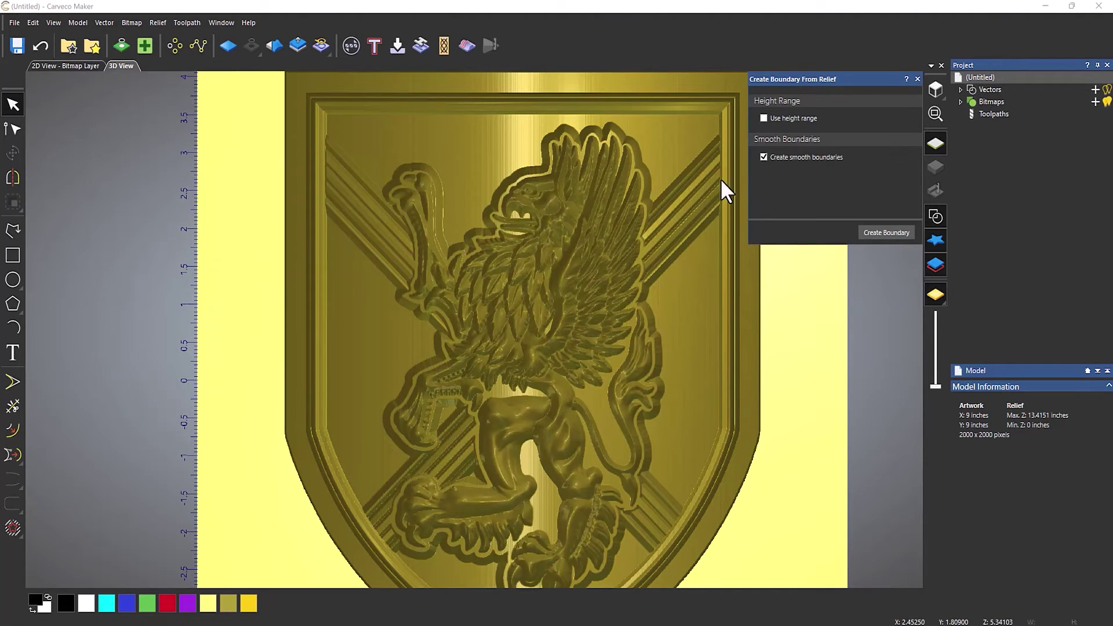
click(763, 119)
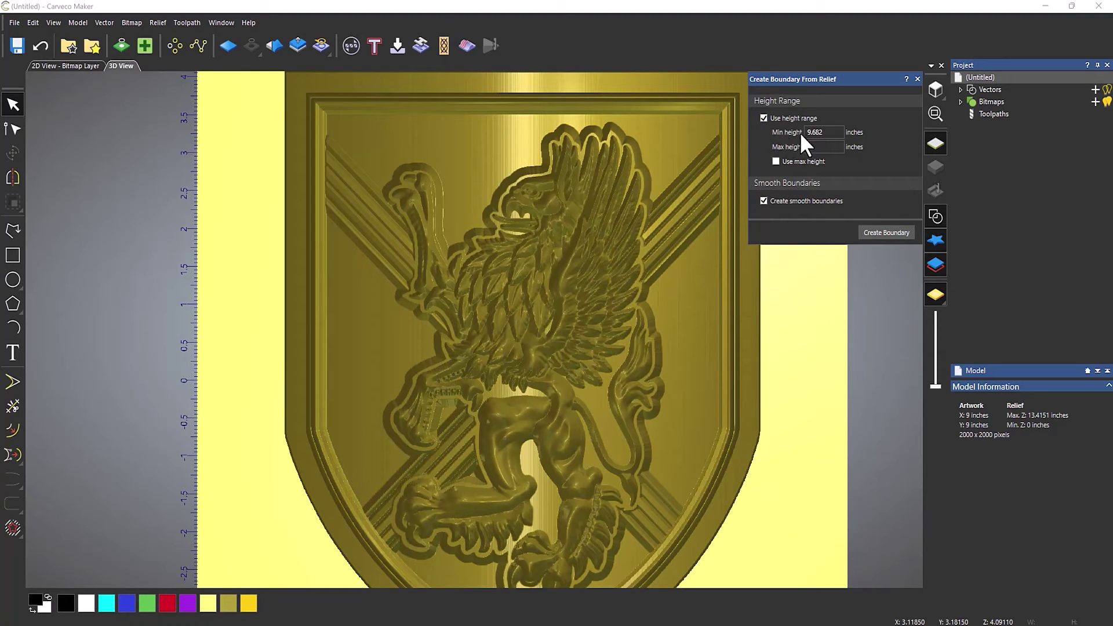
scroll(520, 169, up, 3)
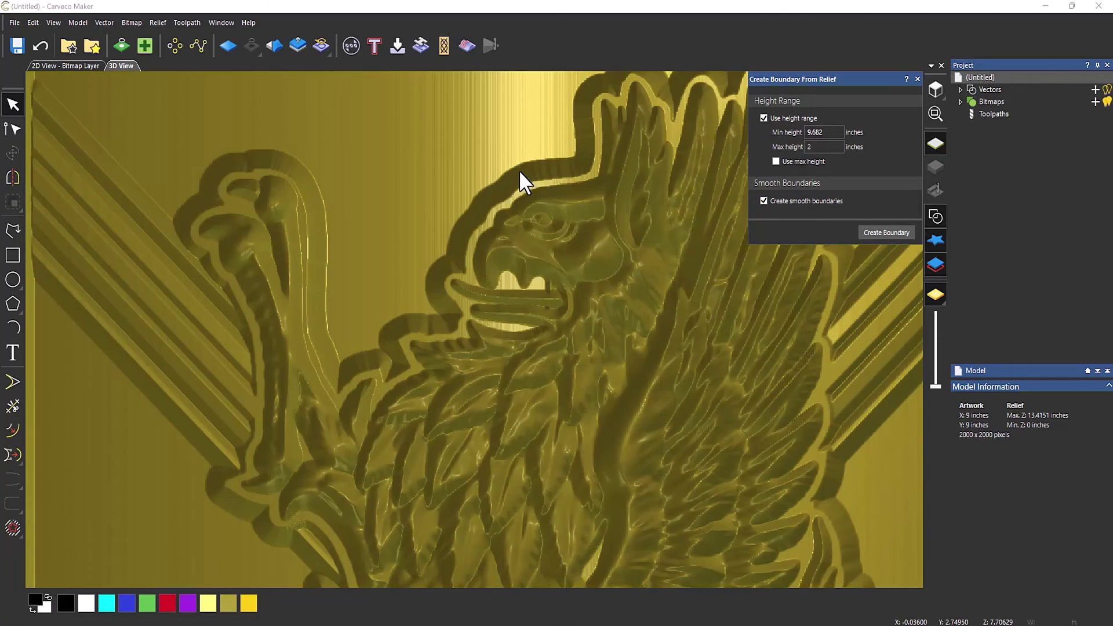
scroll(520, 171, up, 3)
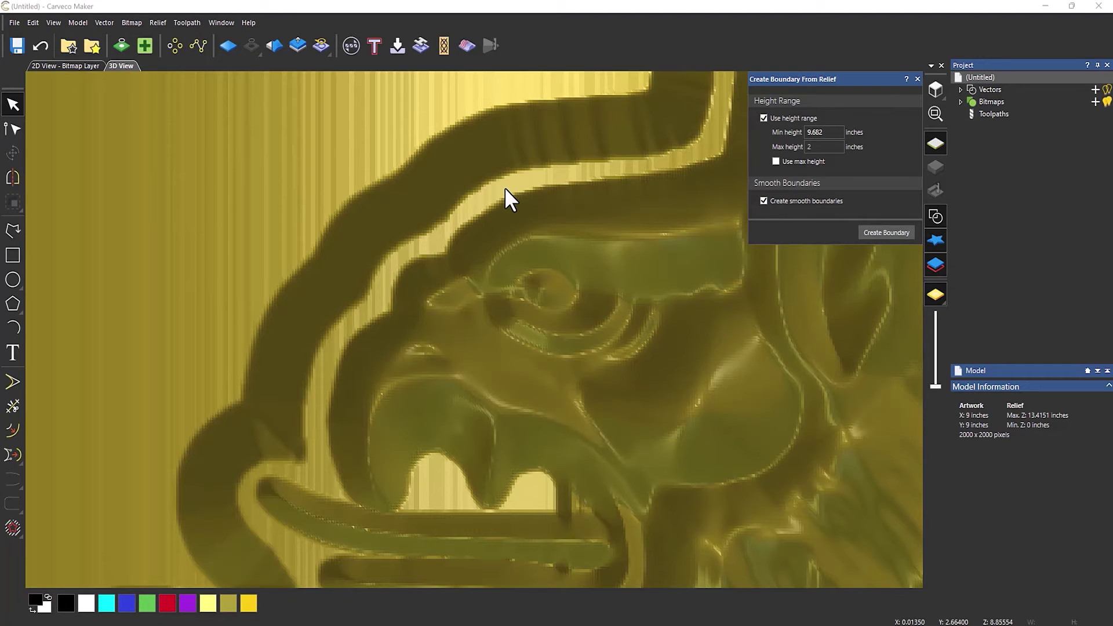
double_click(828, 134)
text(8.855)
- Generate boundary vectors at 8.855 inches, inspect them up close, then undo them
click(901, 235)
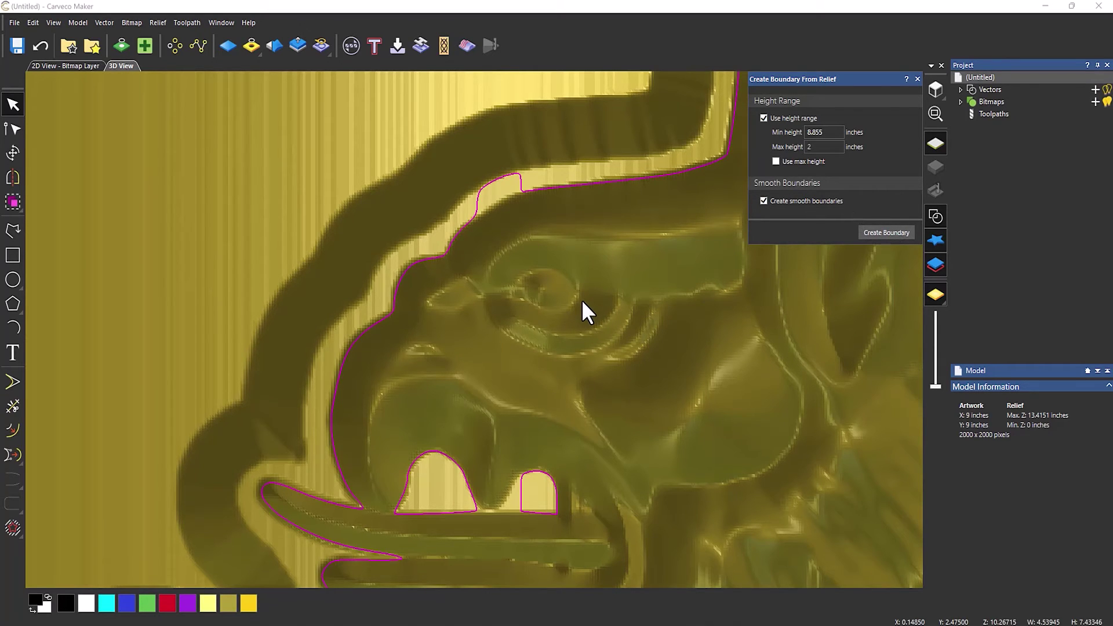
scroll(582, 301, down, 10)
scroll(614, 506, up, 6)
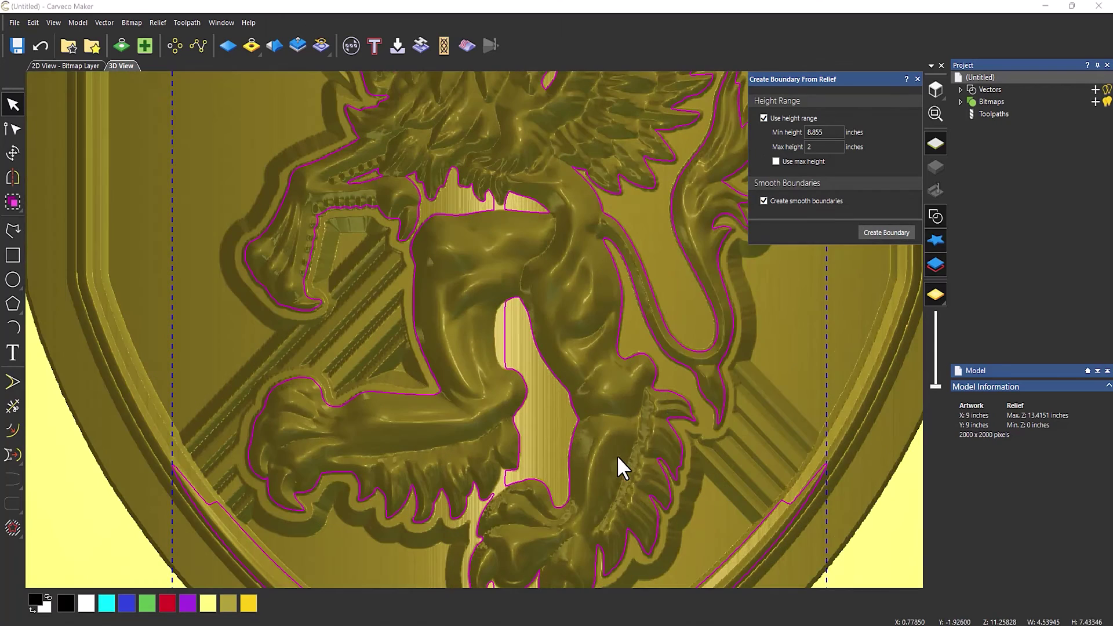
scroll(698, 270, down, 2)
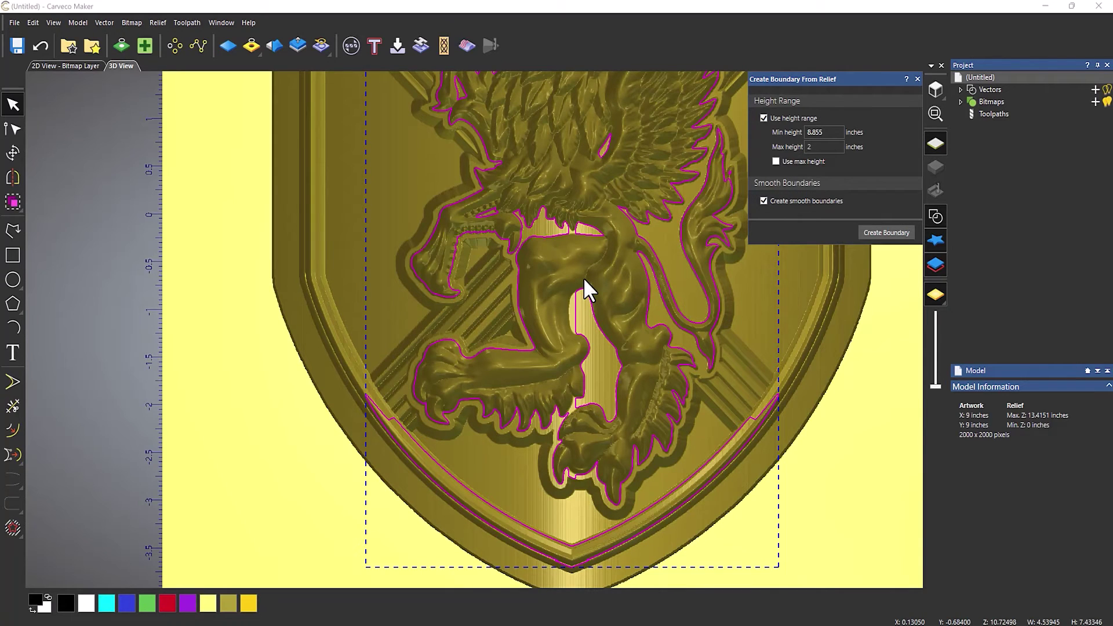
scroll(584, 277, up, 2)
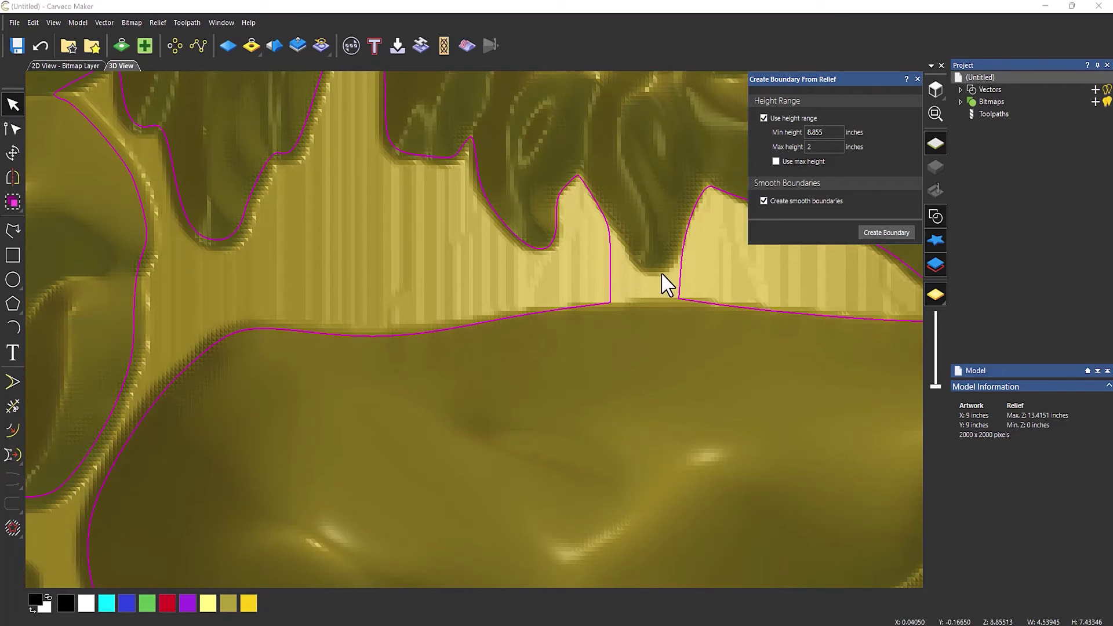
scroll(637, 284, down, 4)
scroll(631, 405, up, 4)
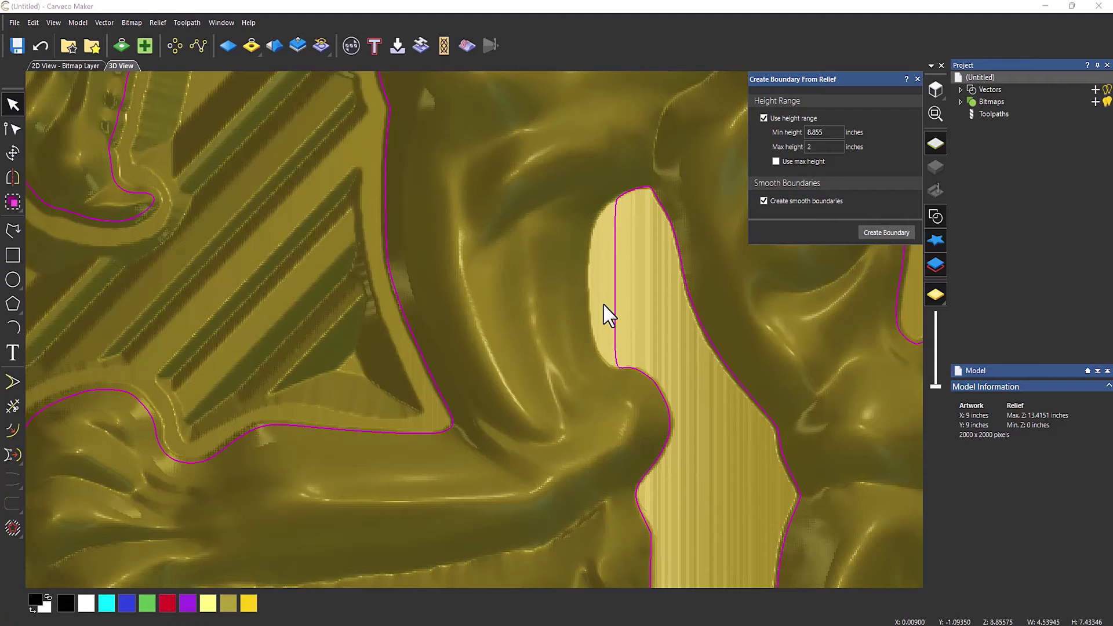
scroll(604, 305, down, 5)
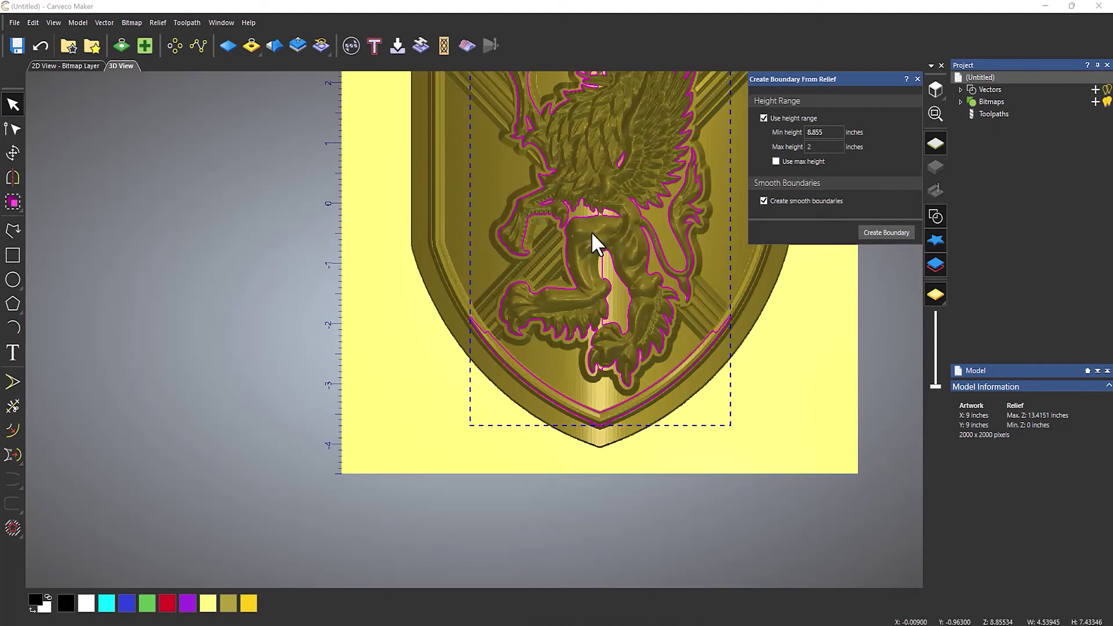
scroll(598, 164, up, 2)
scroll(595, 163, up, 3)
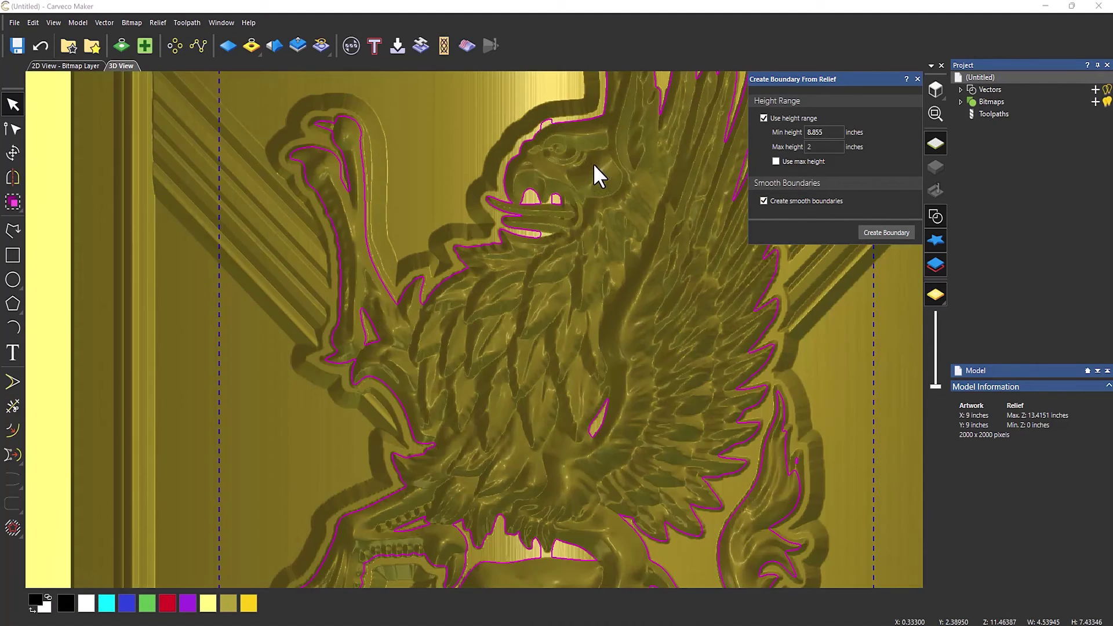
scroll(551, 119, up, 5)
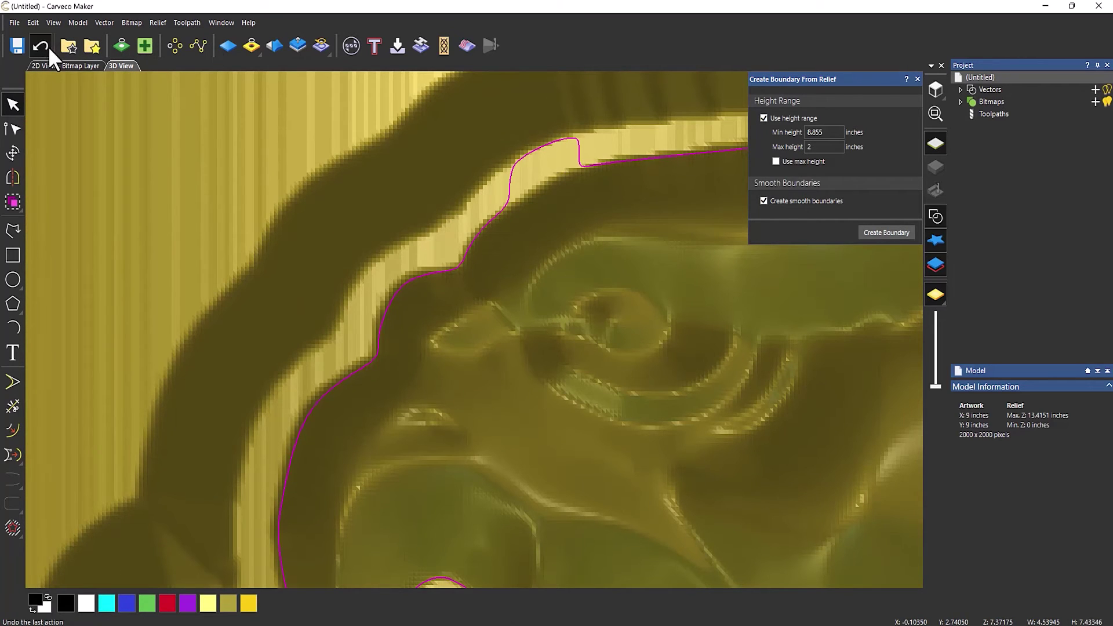
click(42, 41)
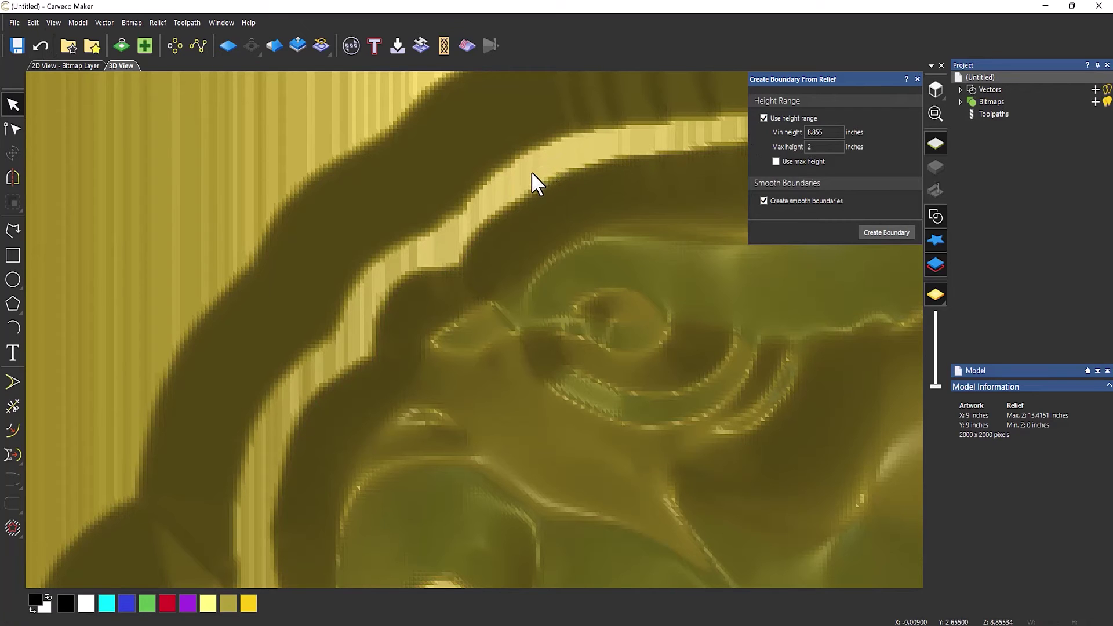
- Change the minimum height to 8.856 inches and regenerate the griffin boundary vectors
click(840, 133)
key(BackSpace)
text(6)
click(891, 234)
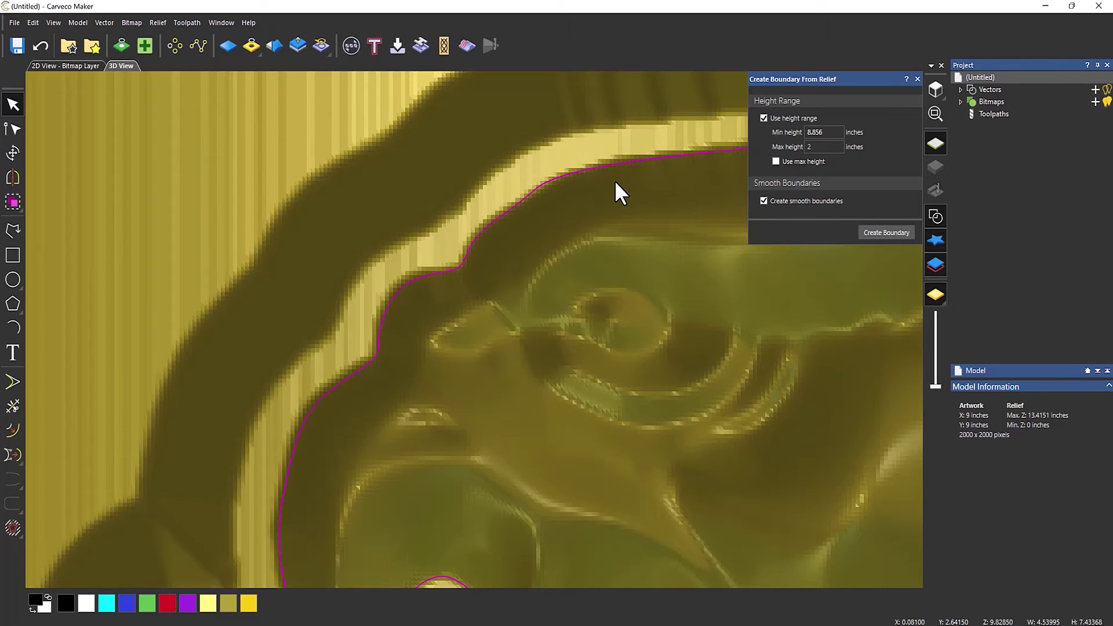
scroll(614, 192, down, 6)
scroll(600, 393, up, 6)
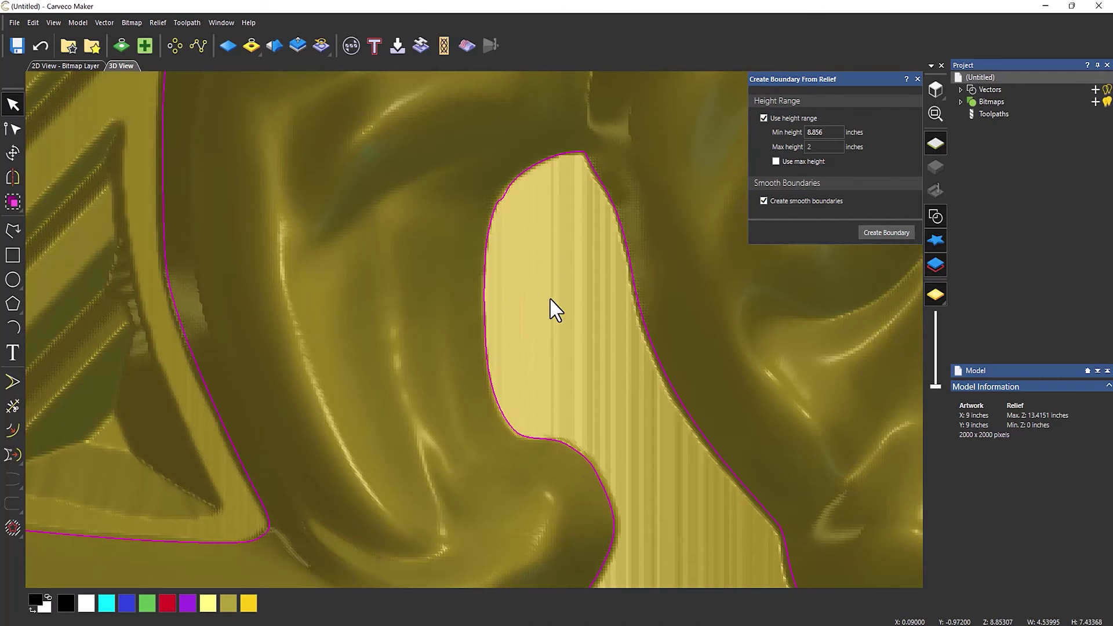
scroll(548, 306, down, 4)
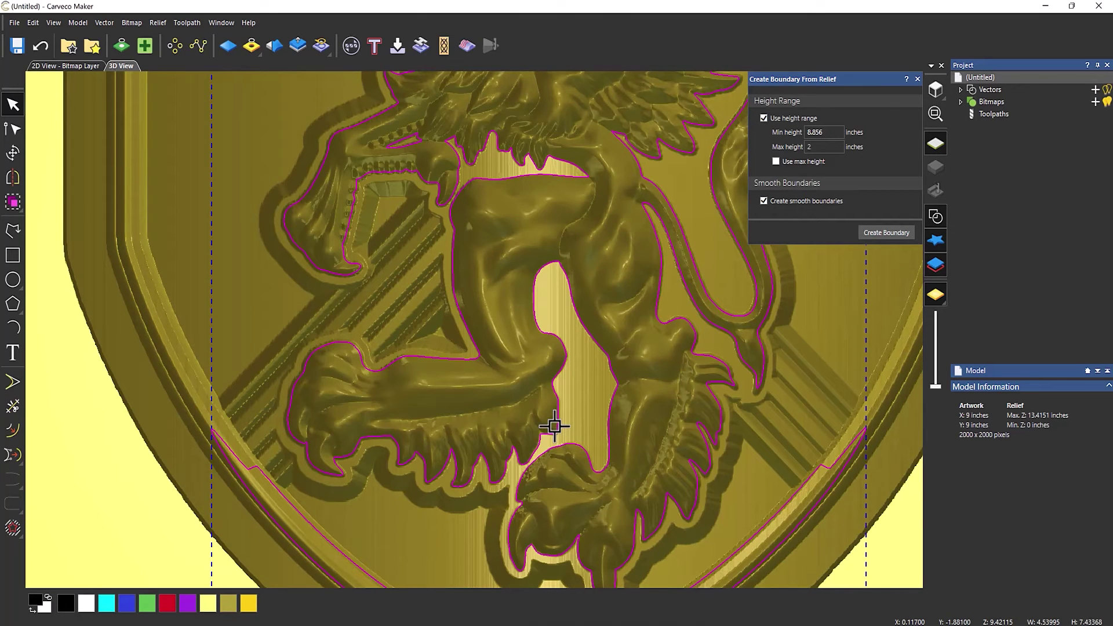
scroll(566, 185, down, 6)
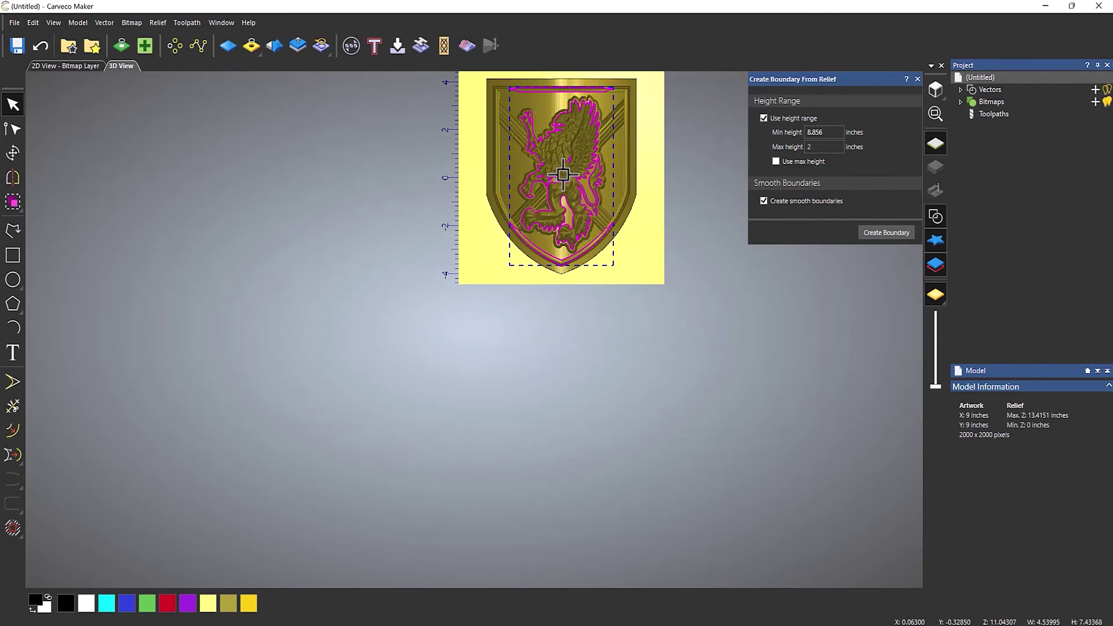
scroll(558, 105, up, 4)
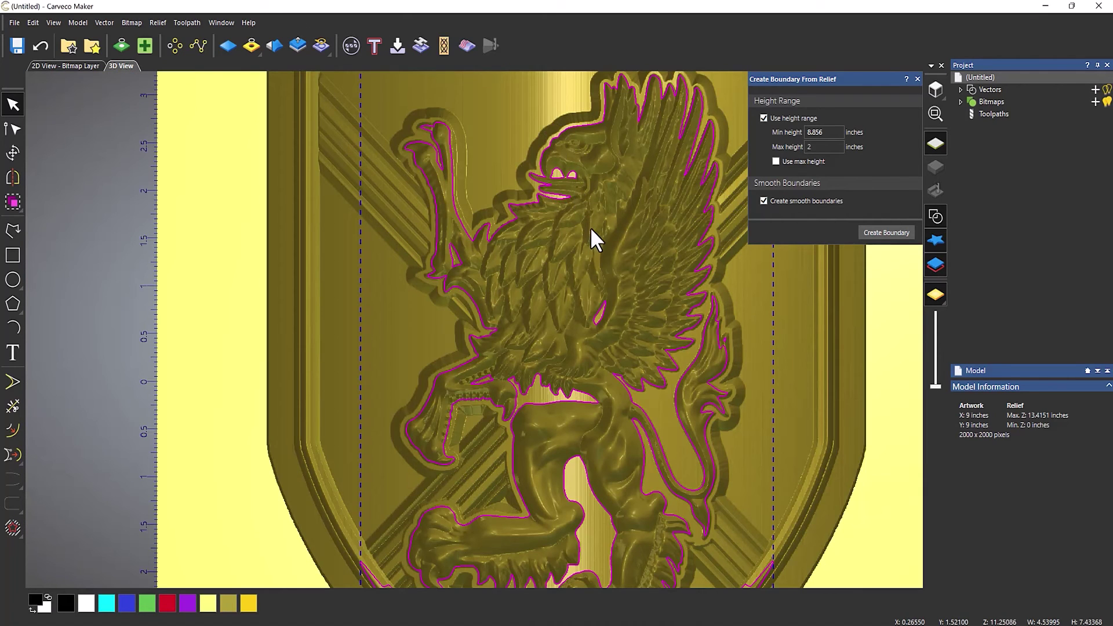
scroll(594, 238, down, 2)
scroll(596, 190, down, 3)
scroll(576, 216, up, 3)
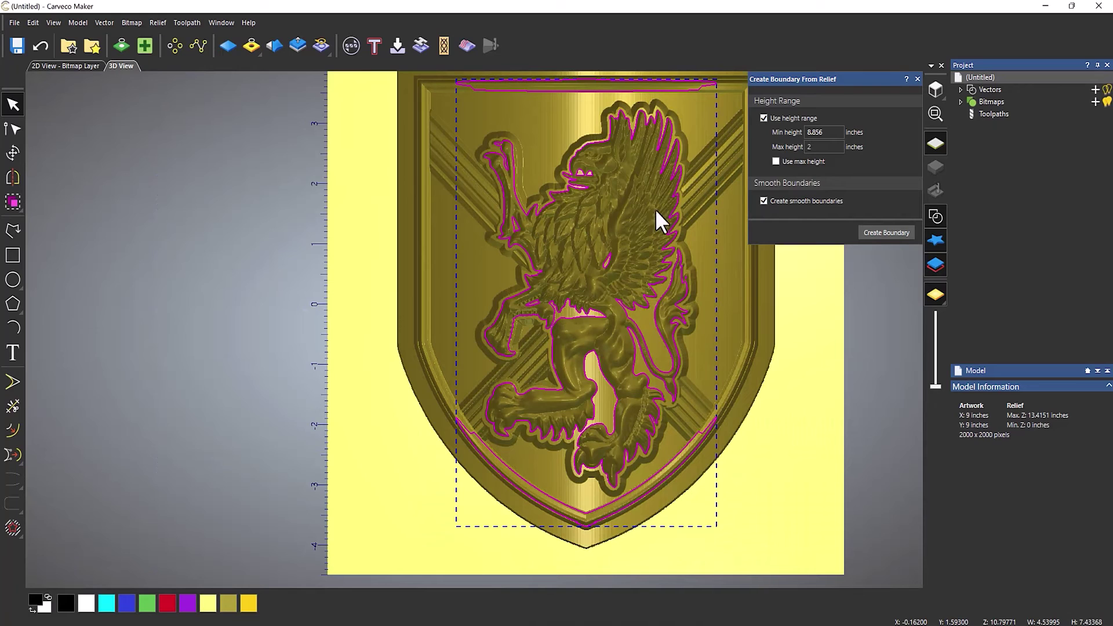
- Close the boundary settings, inspect the relief, and return to a top-down view
click(917, 78)
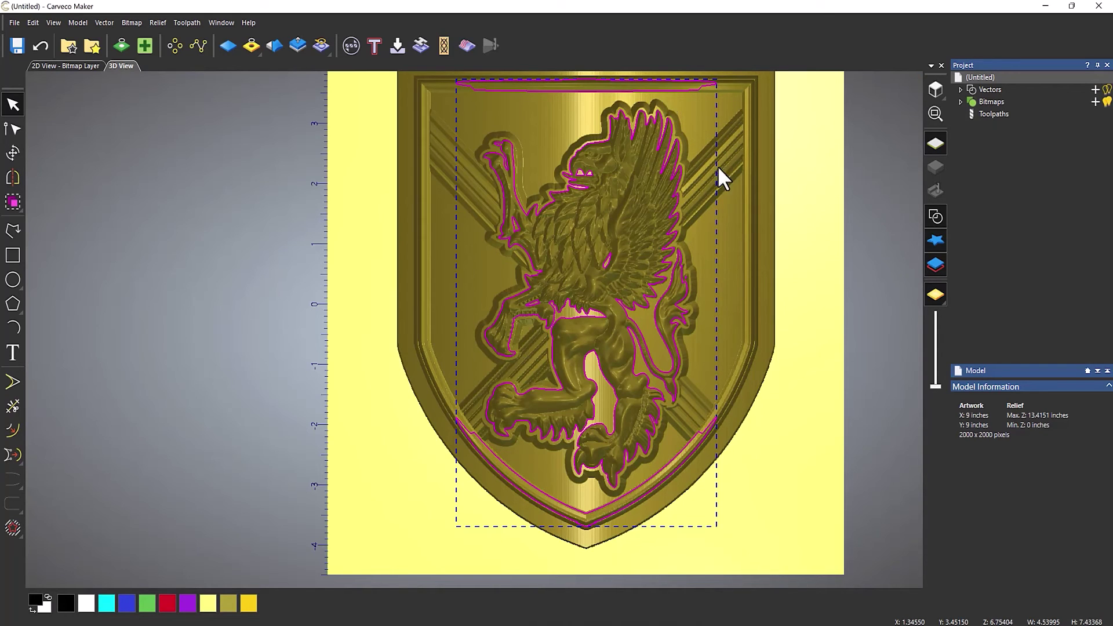
middle_drag(777, 213, 699, 234)
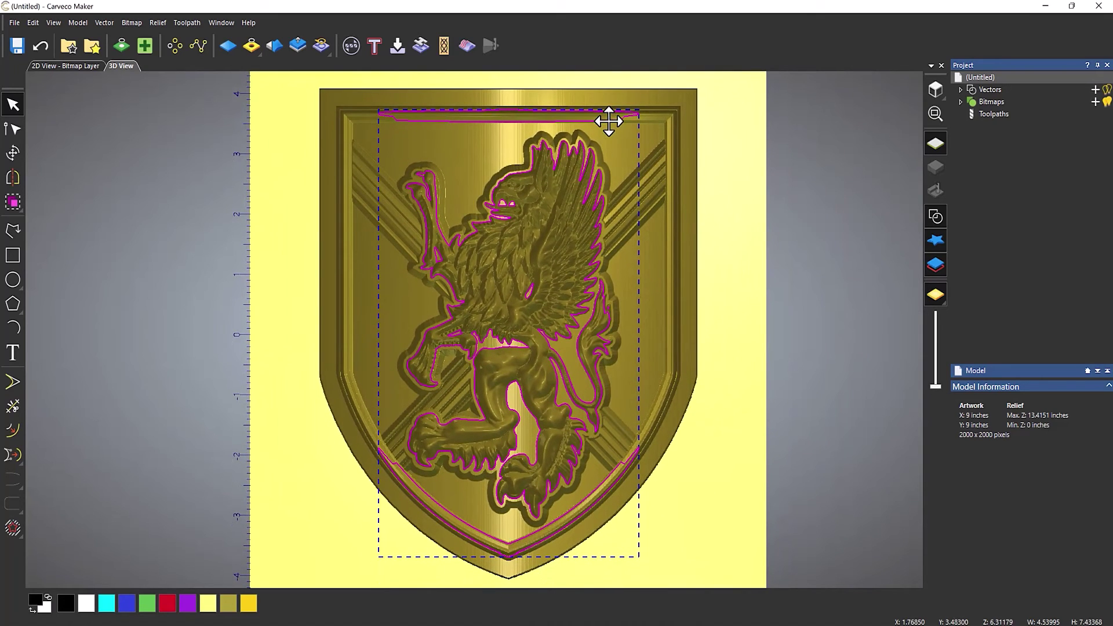
drag(729, 390, 713, 369)
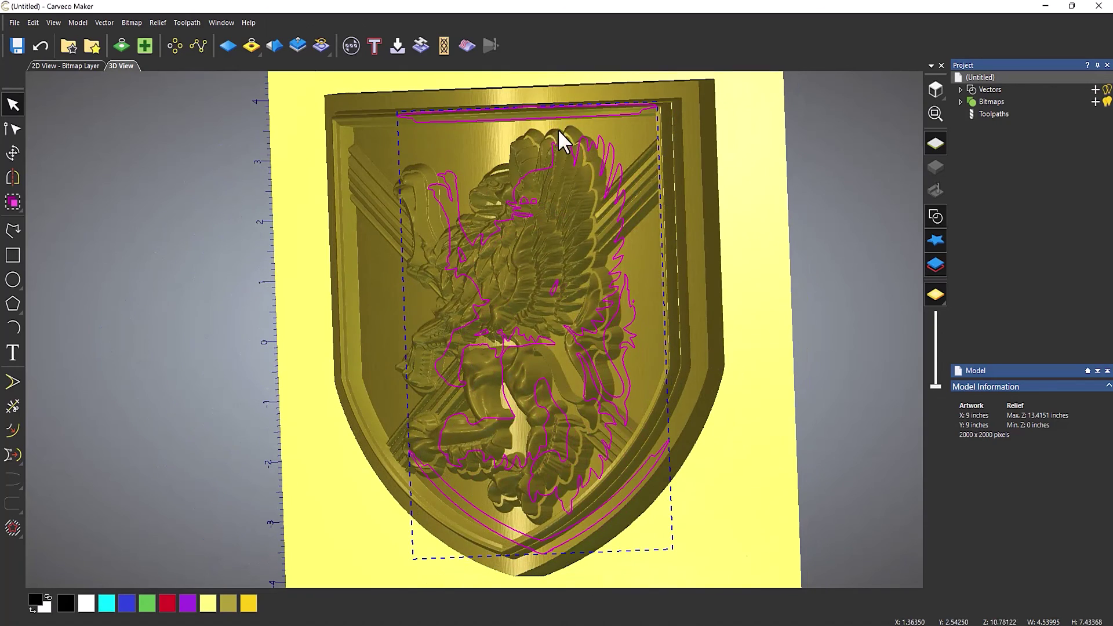
click(935, 89)
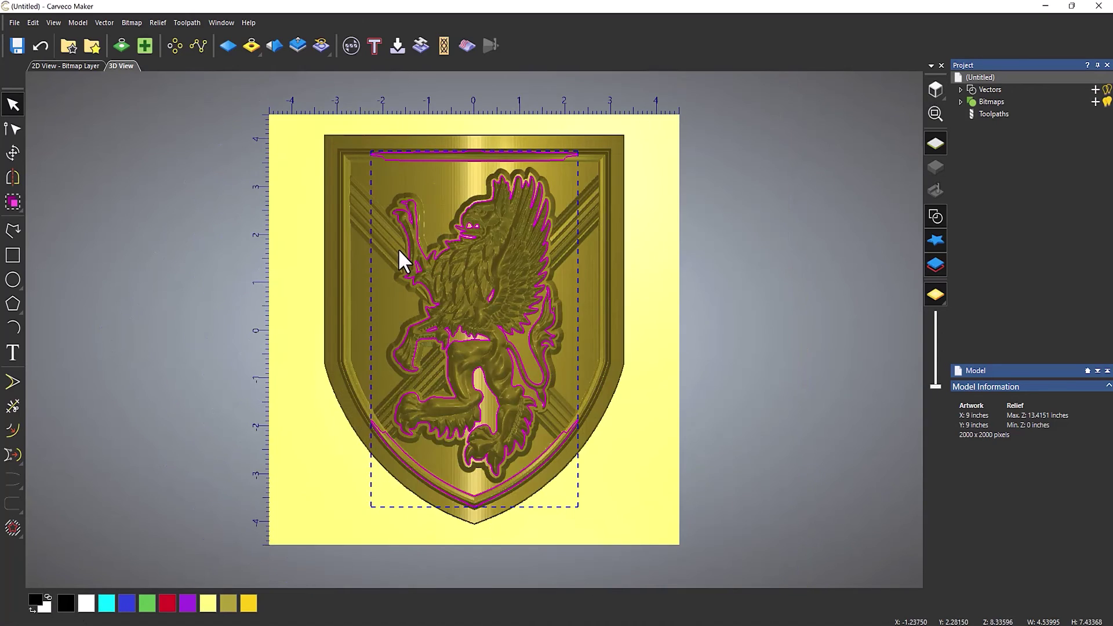
scroll(398, 249, up, 3)
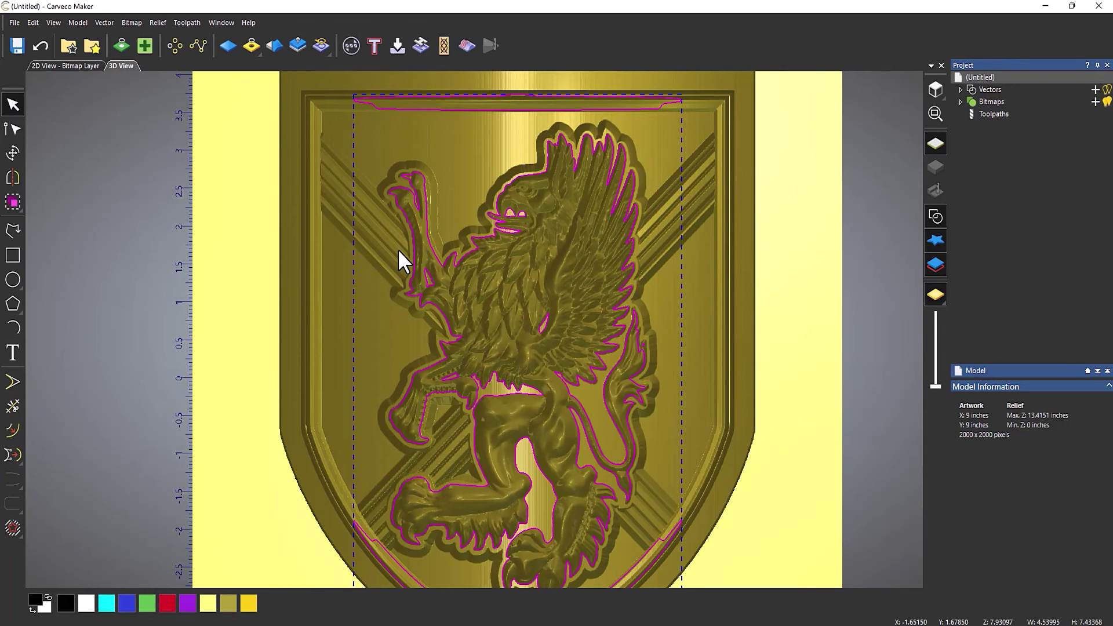
- Deselect the top border vector and pick the small stray ellipse near the wing
shift+click(515, 106)
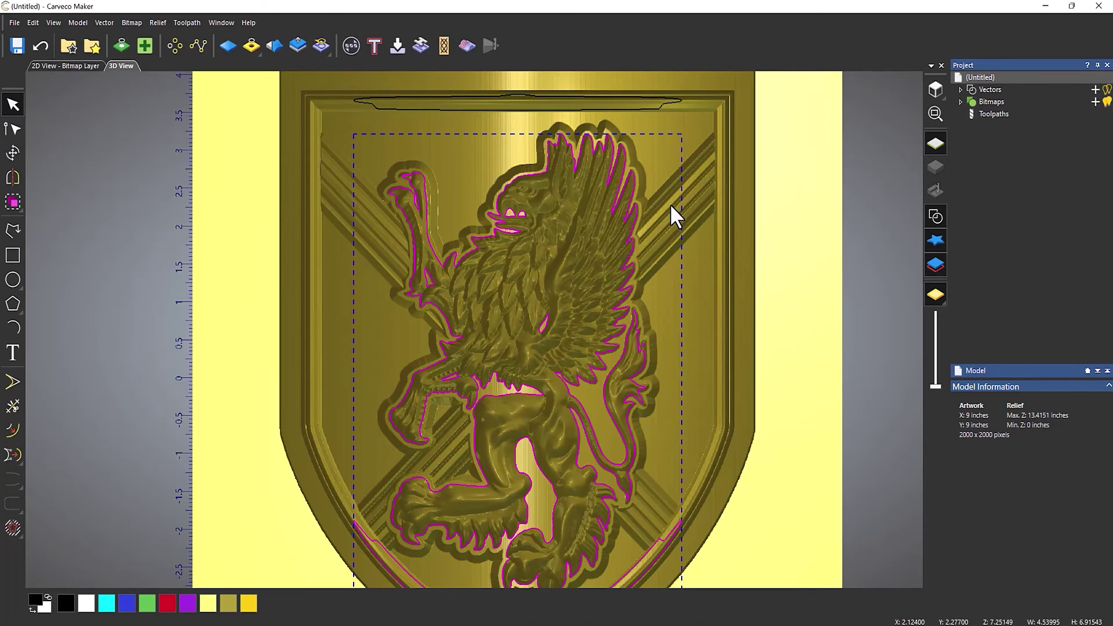
scroll(632, 369, down, 2)
scroll(586, 537, up, 2)
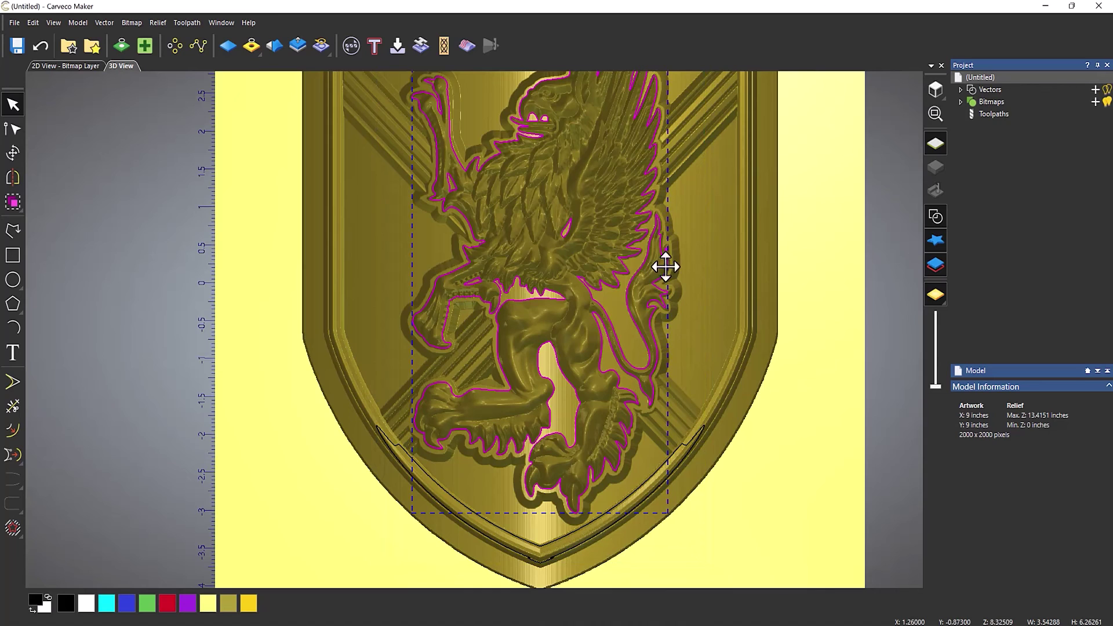
scroll(675, 269, up, 4)
scroll(675, 279, up, 2)
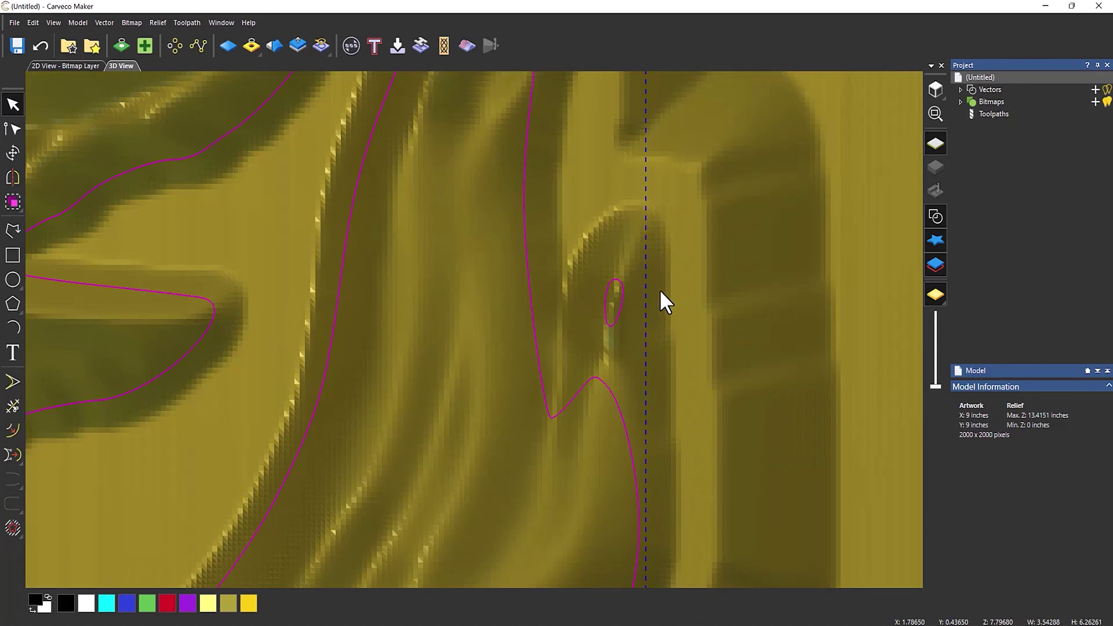
click(606, 305)
scroll(669, 355, down, 2)
scroll(534, 296, down, 4)
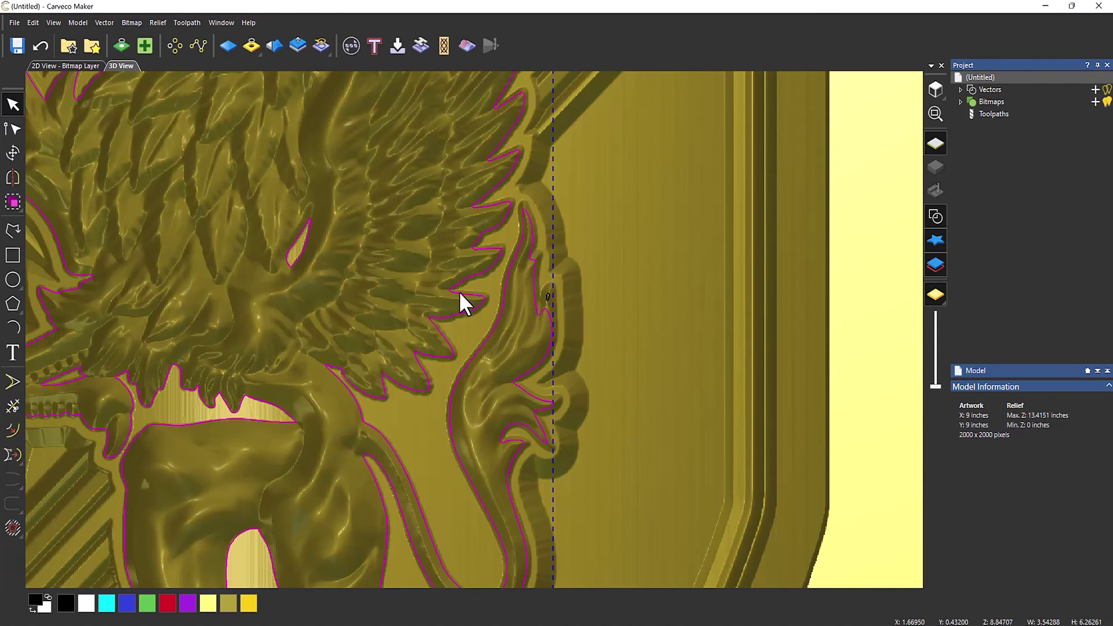
scroll(266, 265, down, 5)
scroll(124, 242, up, 3)
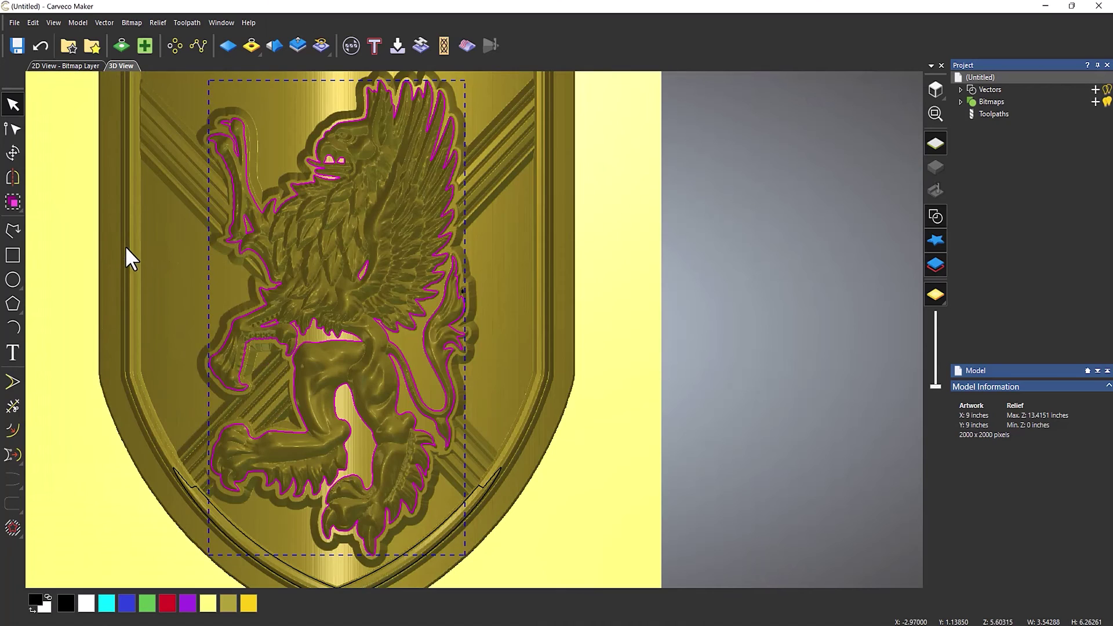
scroll(162, 250, down, 3)
scroll(67, 269, up, 1)
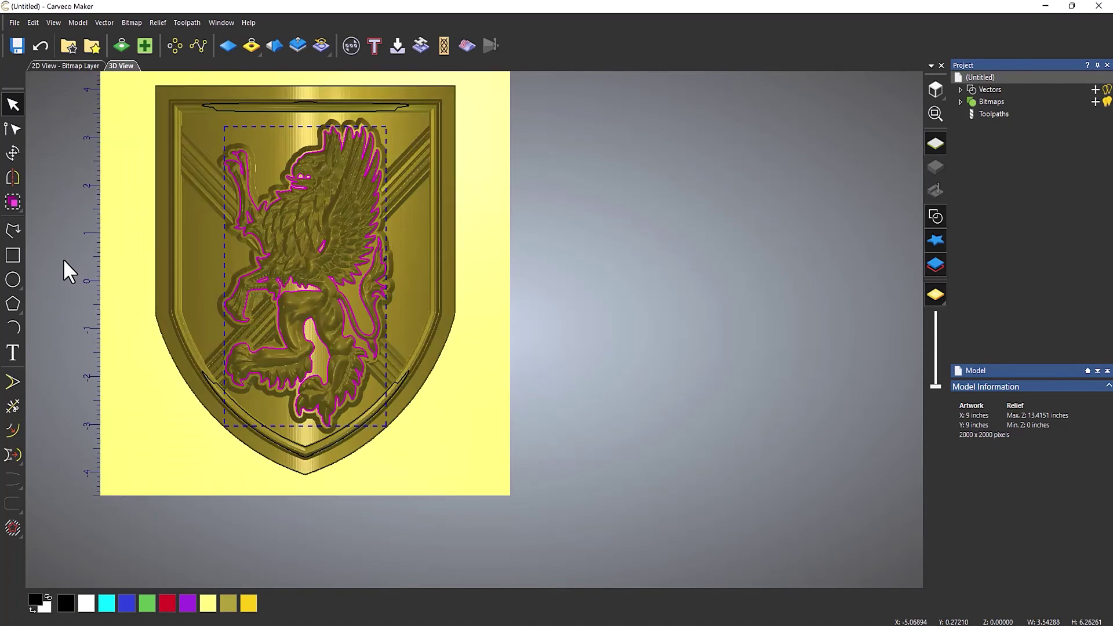
scroll(256, 174, up, 3)
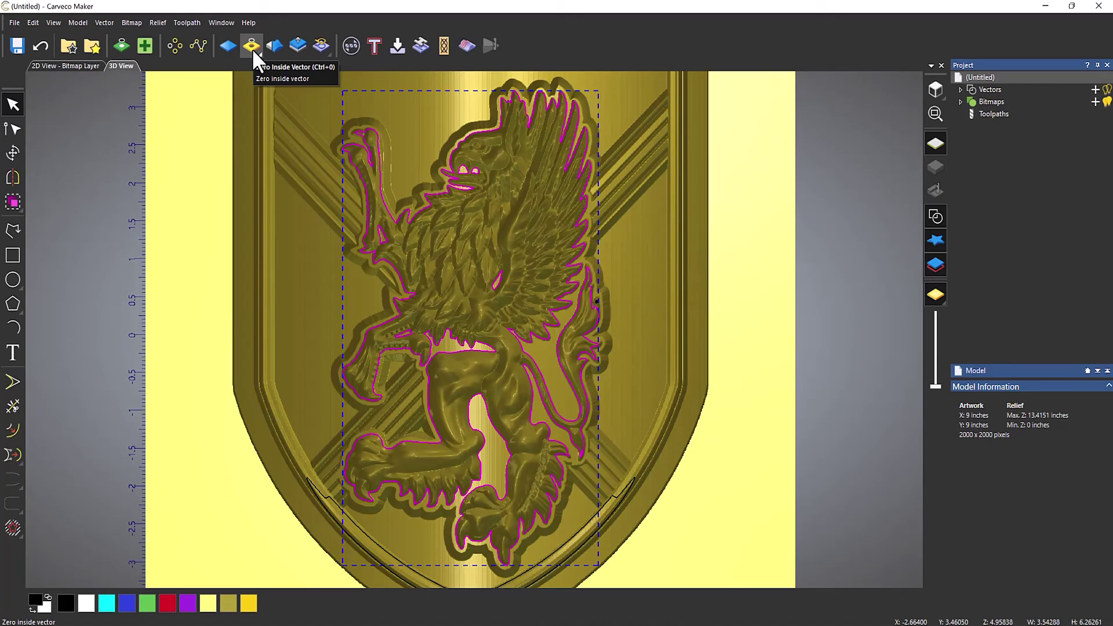
- Zero the relief outside the griffin outline, then delete all vectors
click(252, 48)
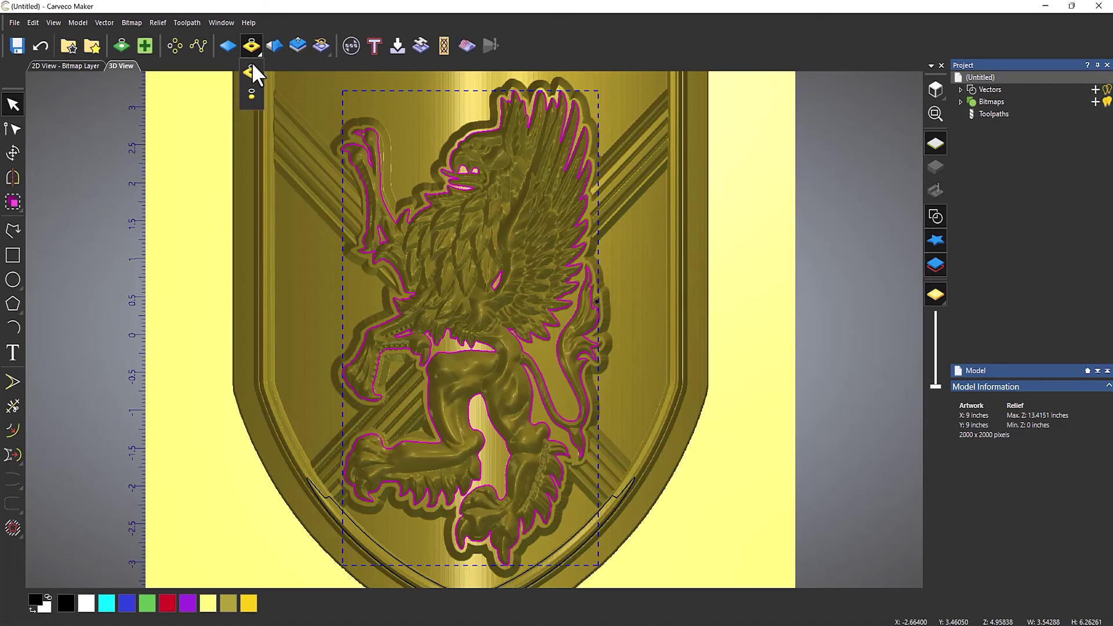
click(252, 96)
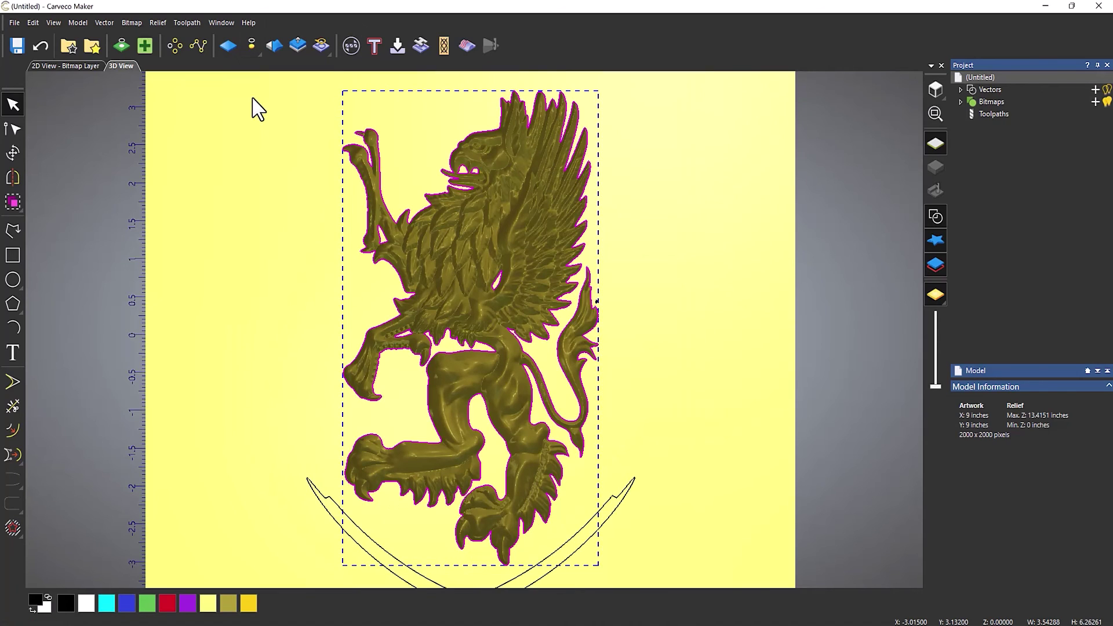
click(627, 248)
scroll(542, 261, down, 2)
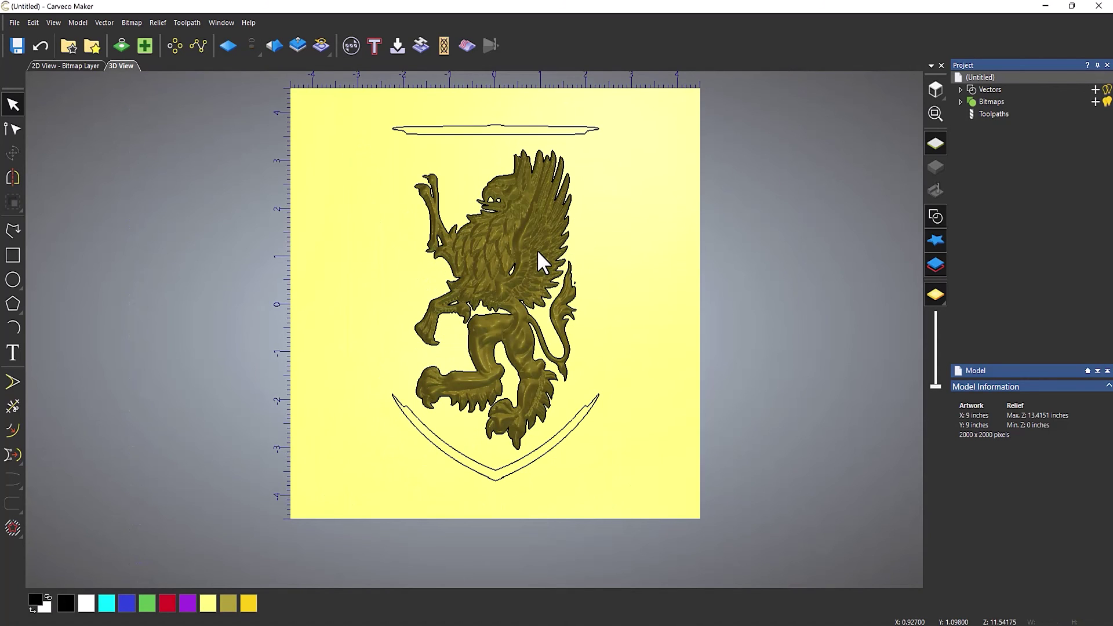
key(ctrl+a)
key(Delete)
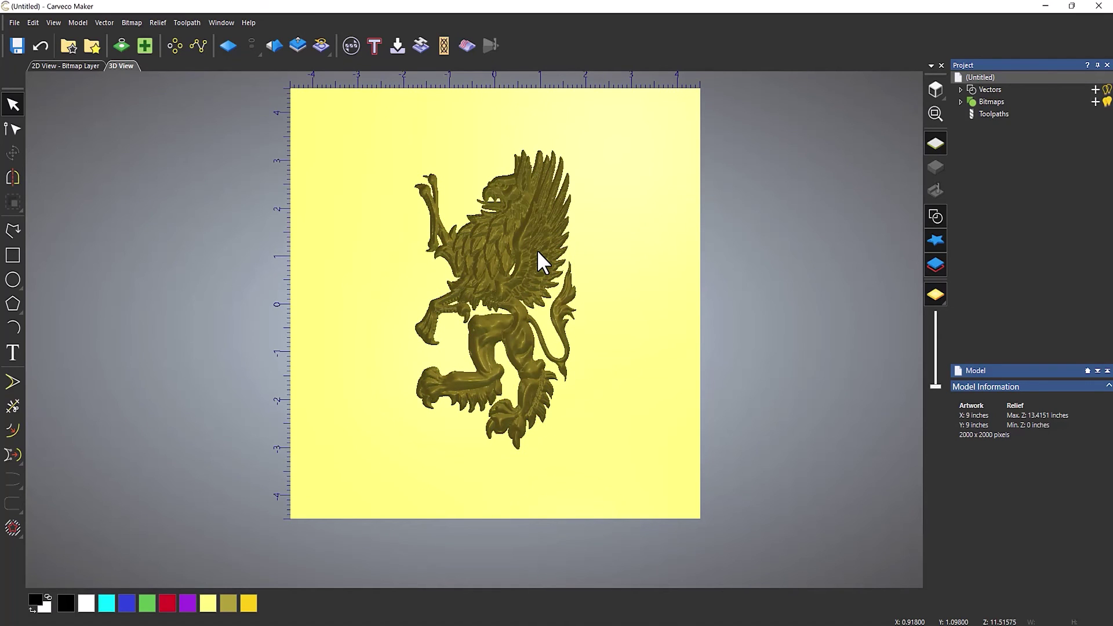
drag(582, 405, 452, 342)
- Scale the griffin relief down to a shallow 0.29563-inch maximum height
scroll(441, 357, down, 3)
scroll(415, 386, up, 1)
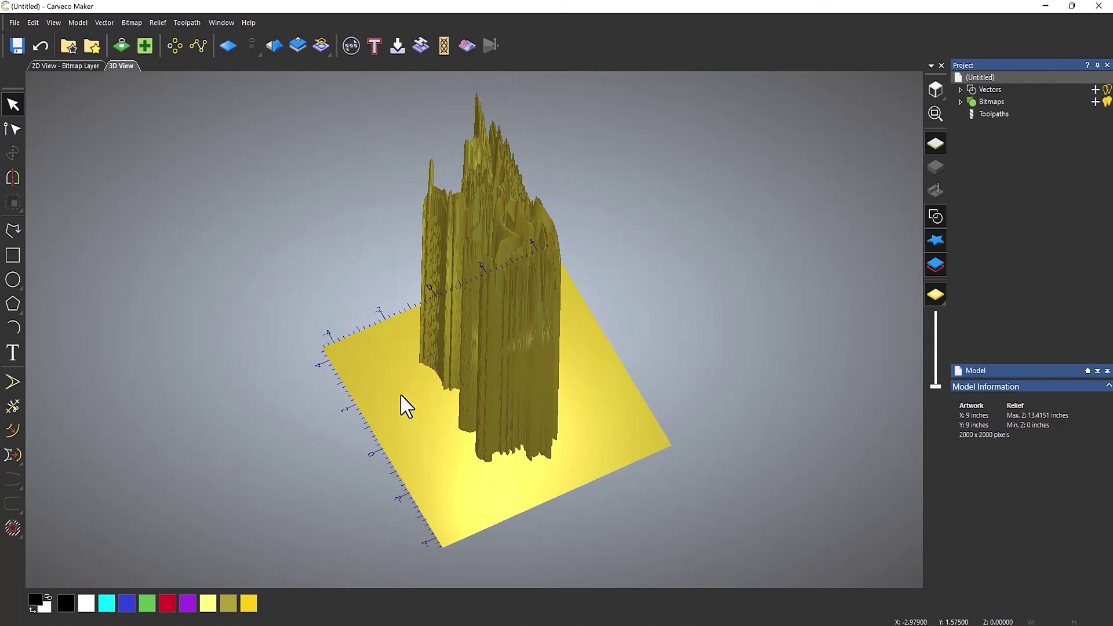
click(290, 43)
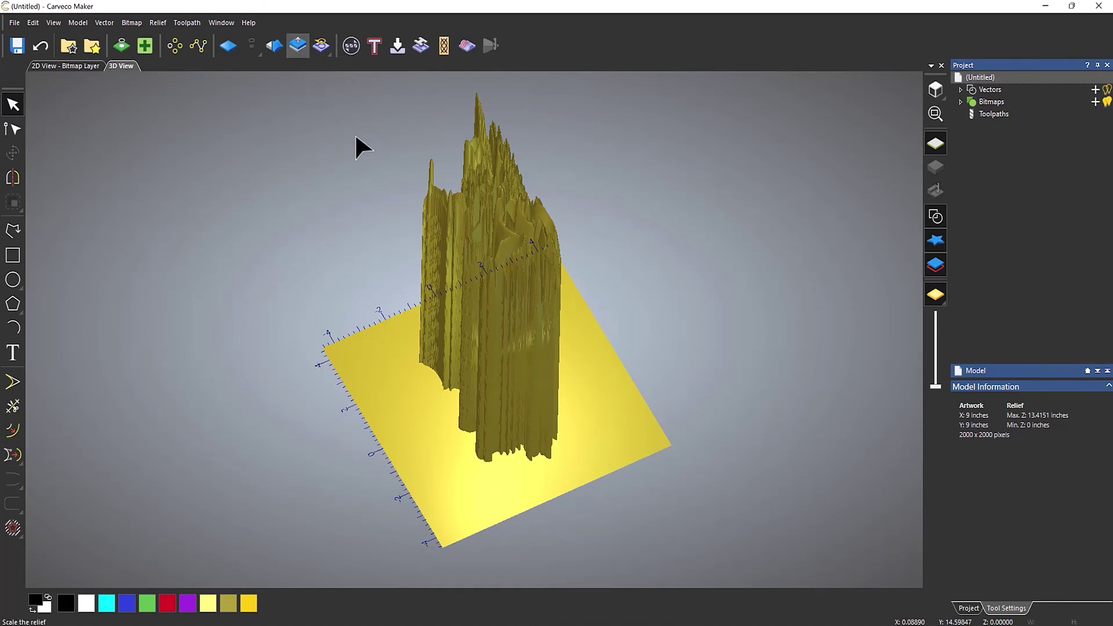
drag(505, 169, 494, 401)
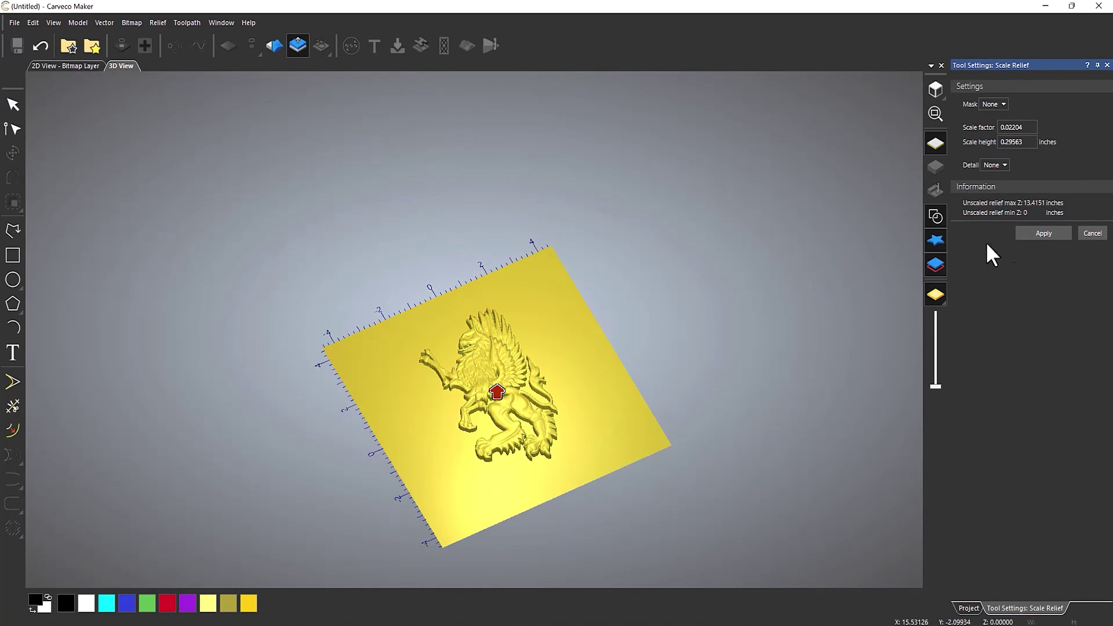
click(1057, 230)
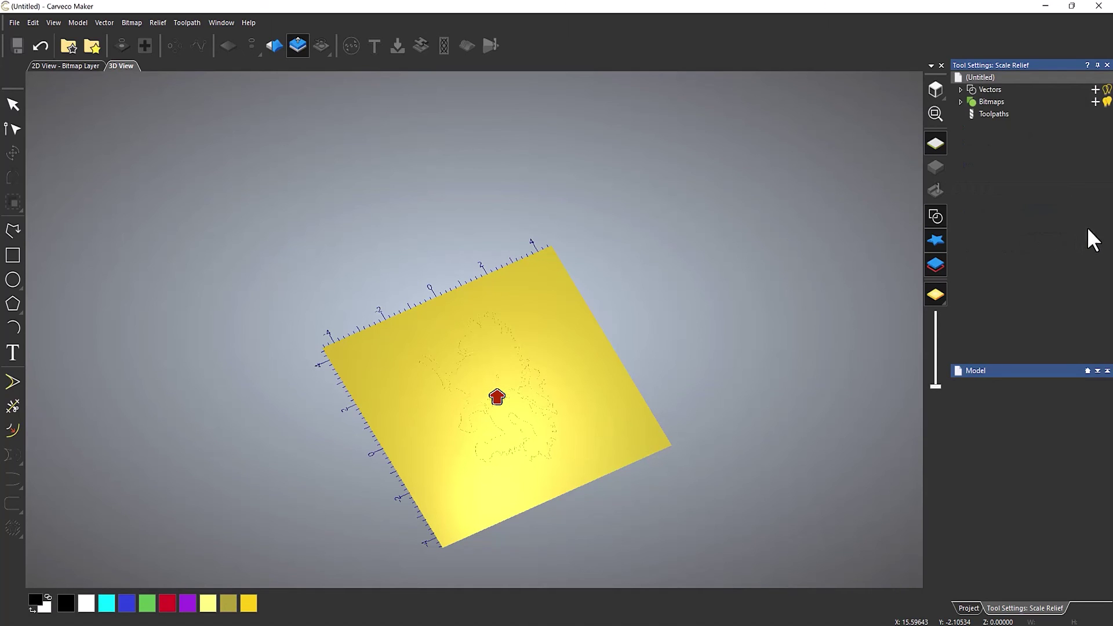
- View the flattened griffin from the top, then tilt the view to inspect it
click(936, 90)
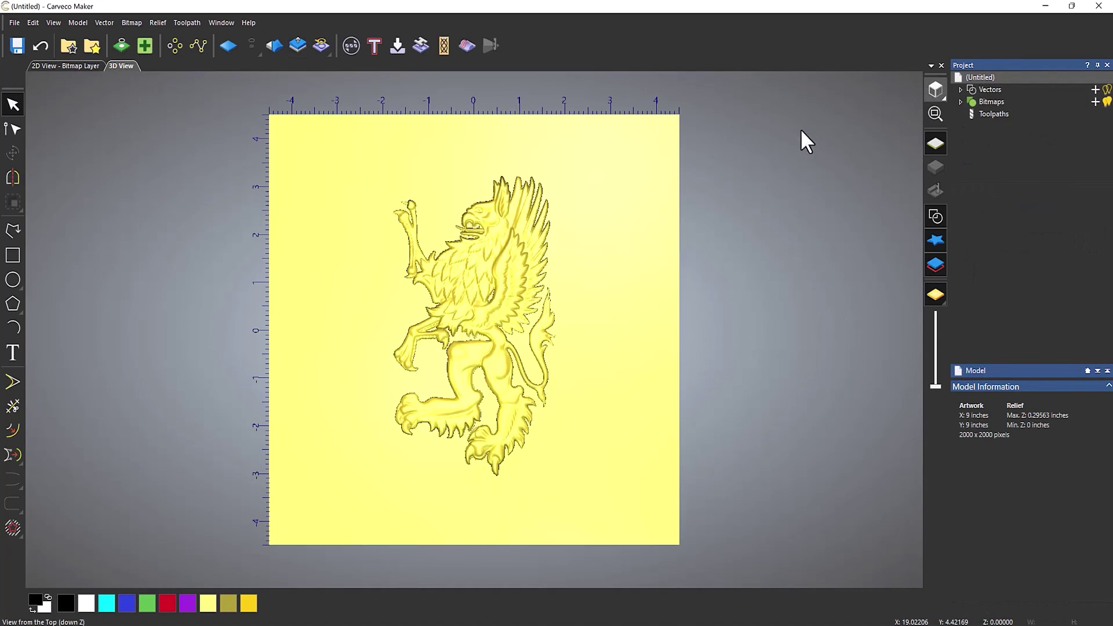
scroll(466, 311, up, 4)
scroll(476, 316, down, 4)
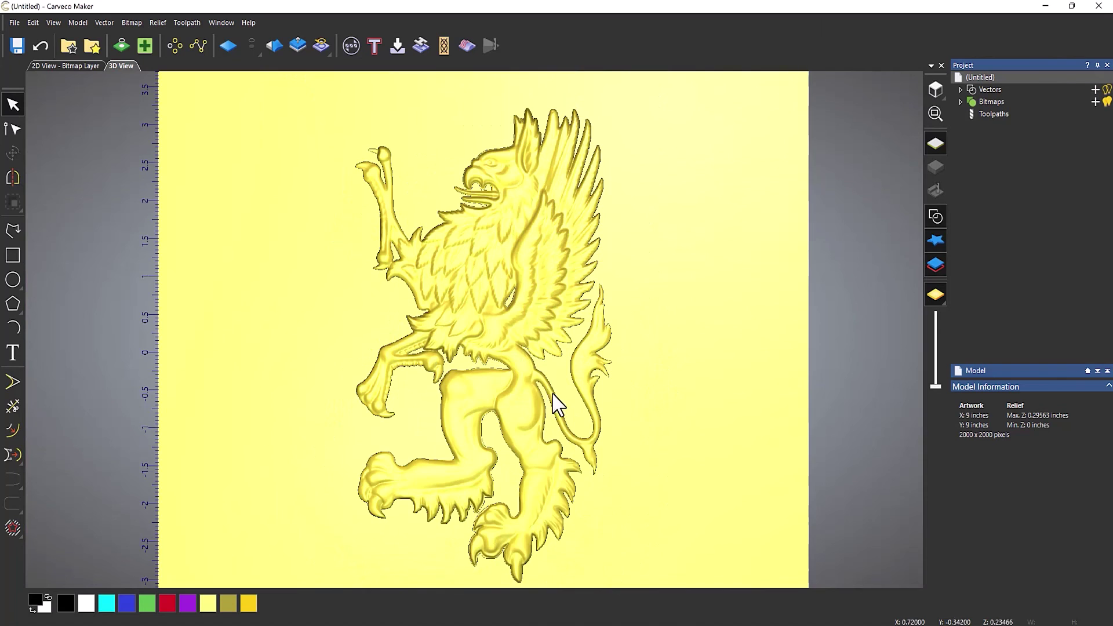
drag(552, 398, 583, 325)
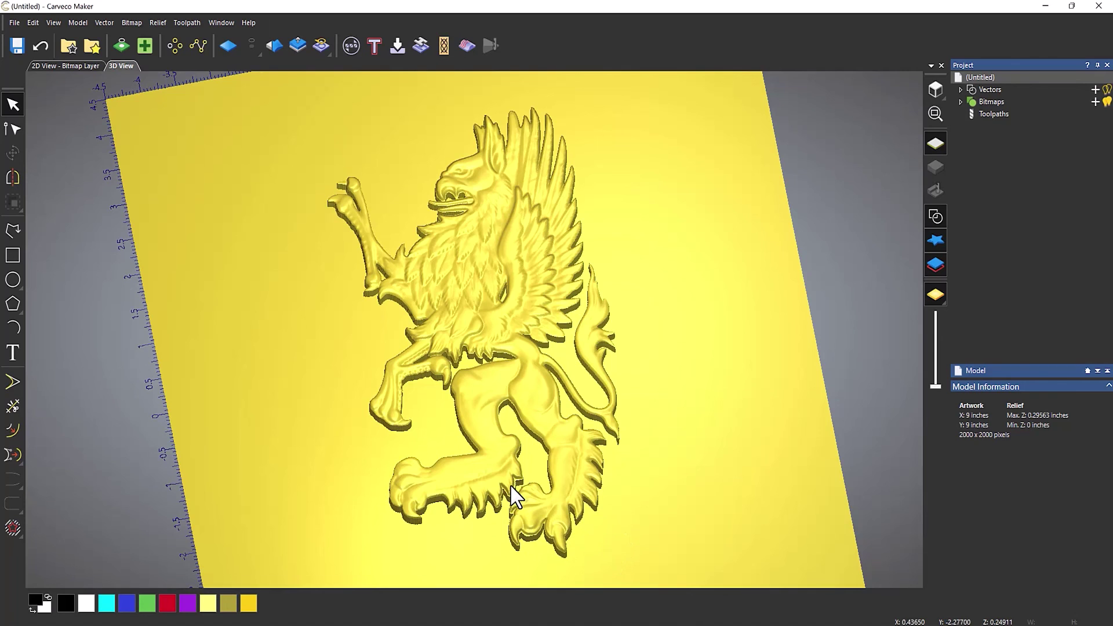
scroll(521, 499, up, 3)
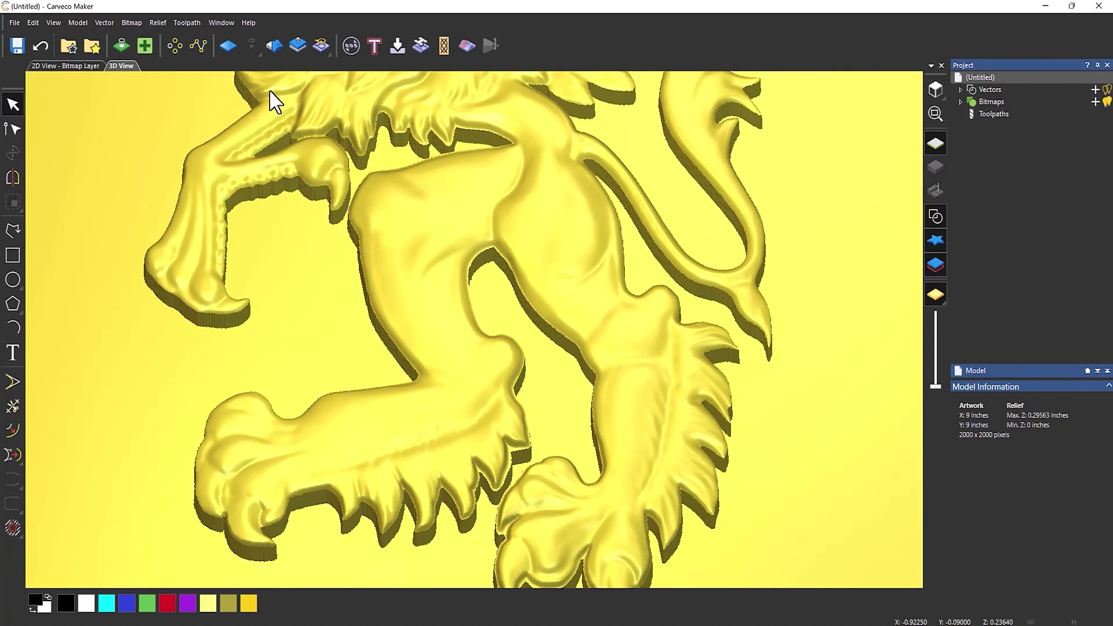
click(271, 46)
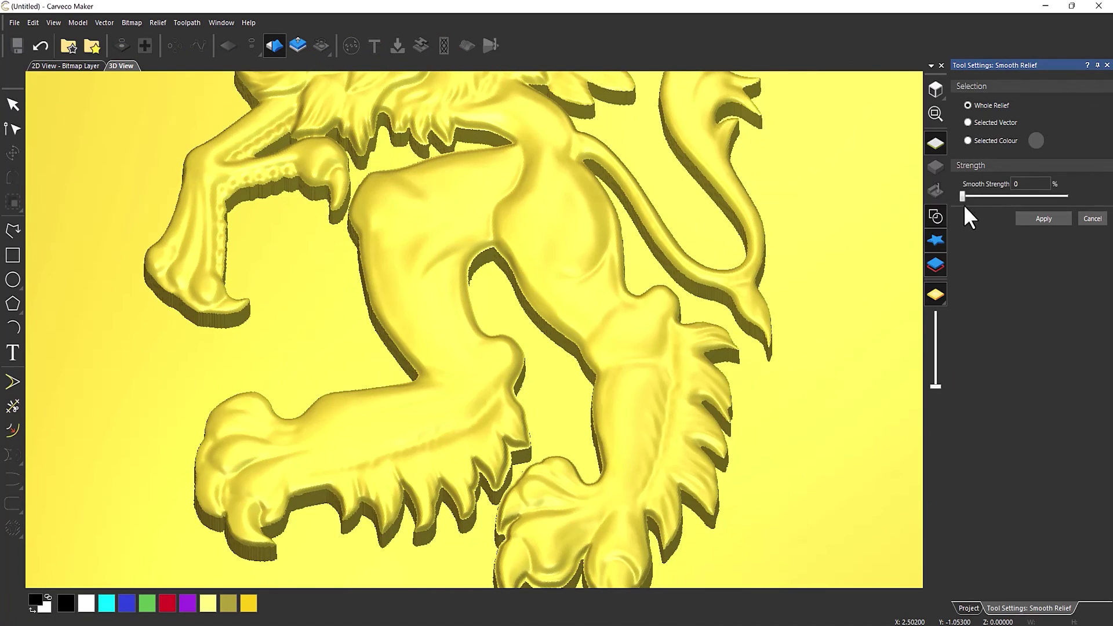
- Smooth the whole griffin relief at 29% strength, leaving a 0.29541-inch peak, then view from the top
drag(962, 196, 993, 198)
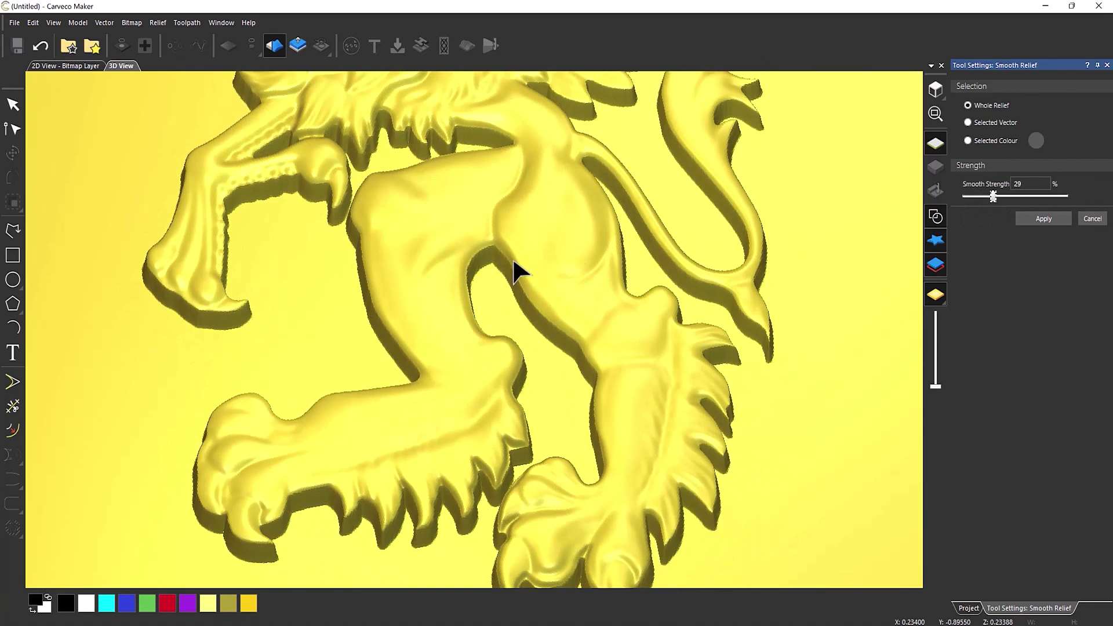
scroll(522, 269, down, 3)
scroll(458, 105, up, 3)
scroll(592, 223, down, 3)
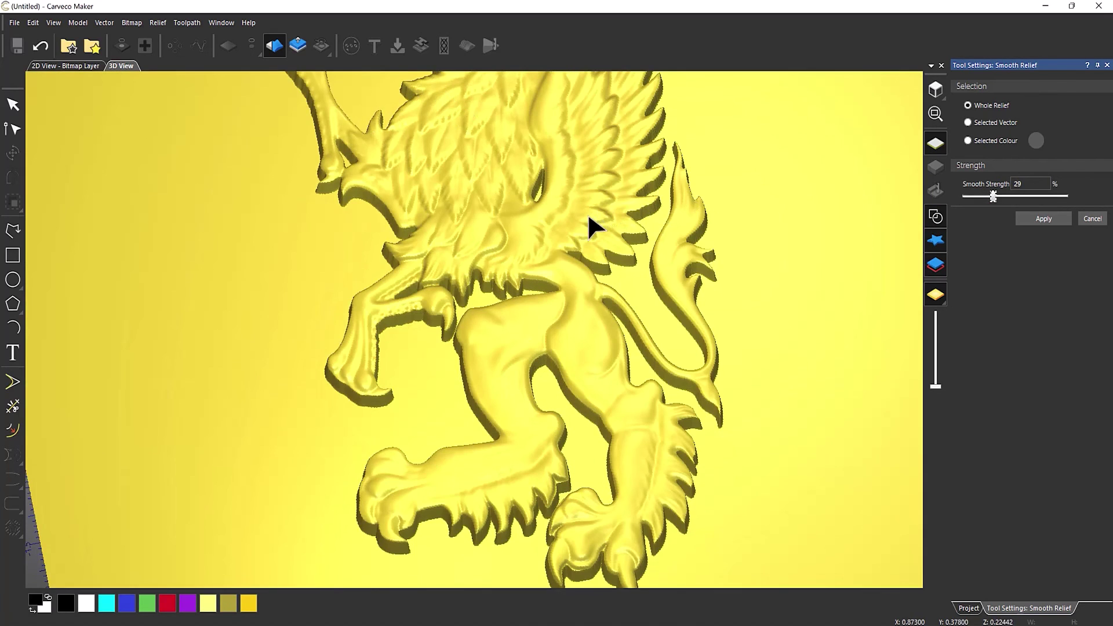
scroll(614, 162, up, 2)
click(1044, 220)
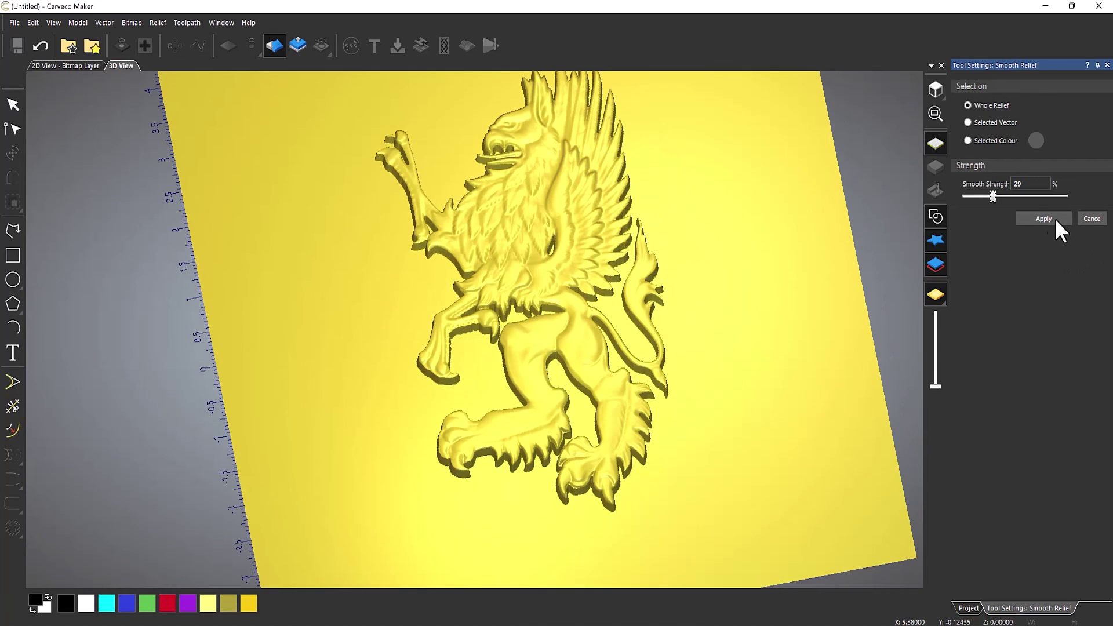
click(934, 88)
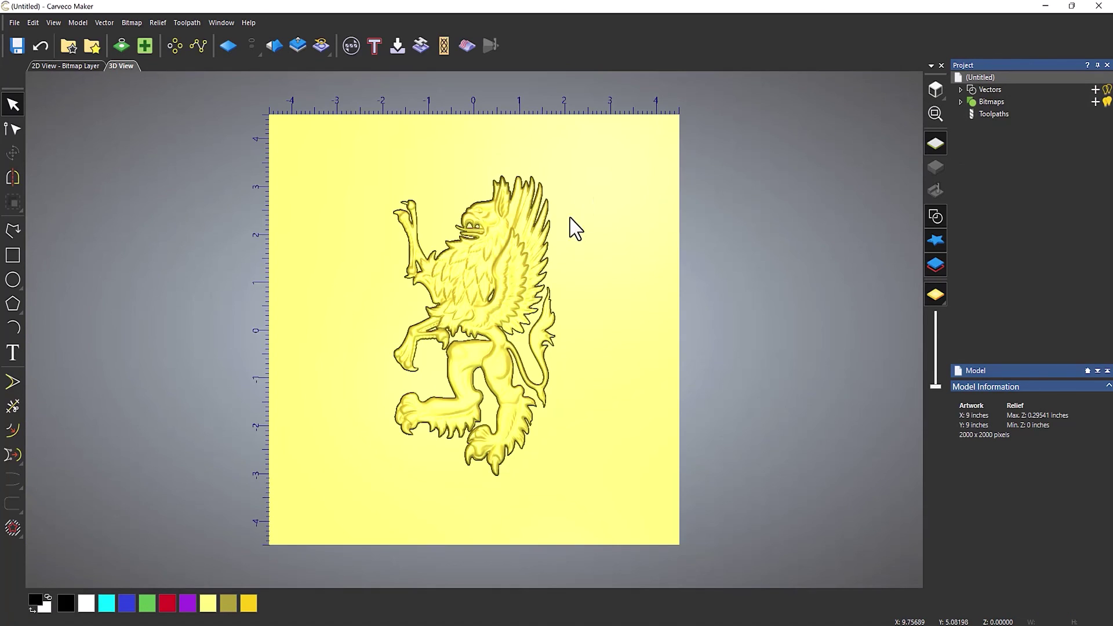